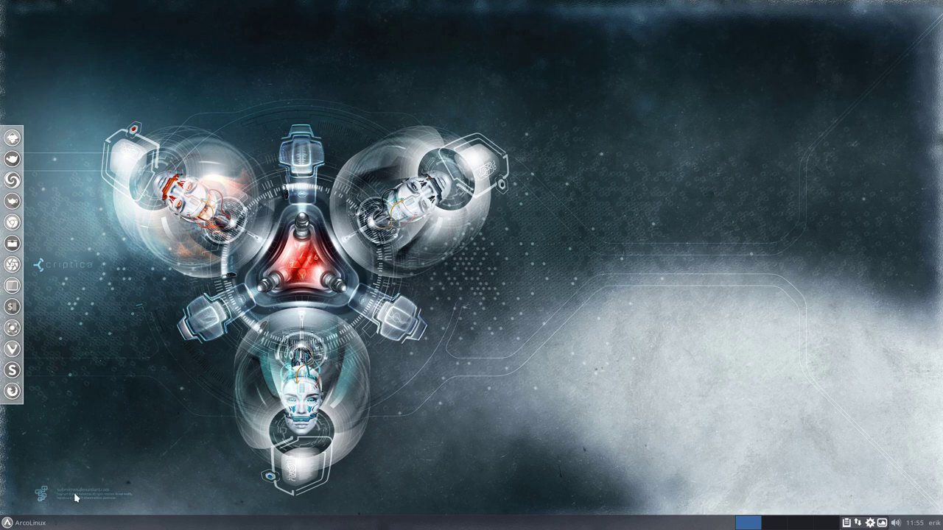
click(35, 524)
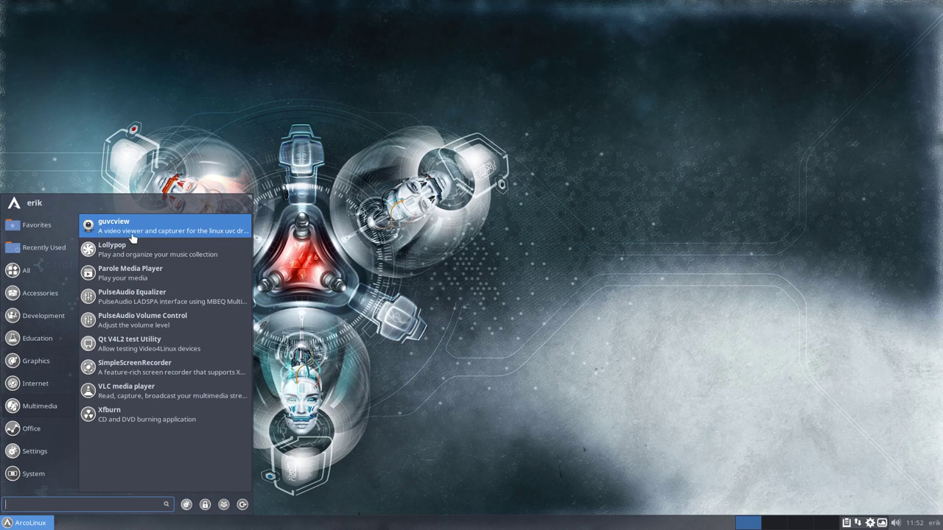
right_click(248, 217)
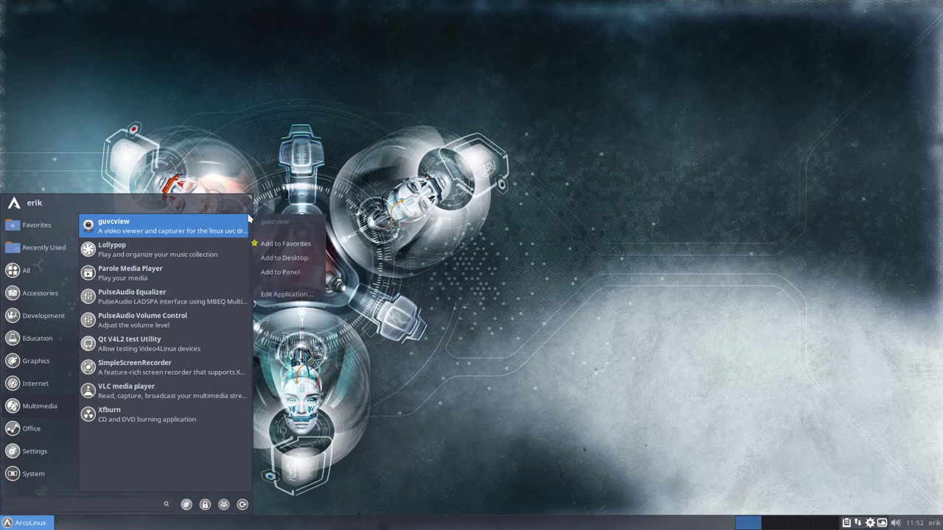
click(328, 174)
Step: Run sudo hardcode-fixer from a terminal in the Desktop folder, authenticating with the account password, and highlight its output
right_click(329, 170)
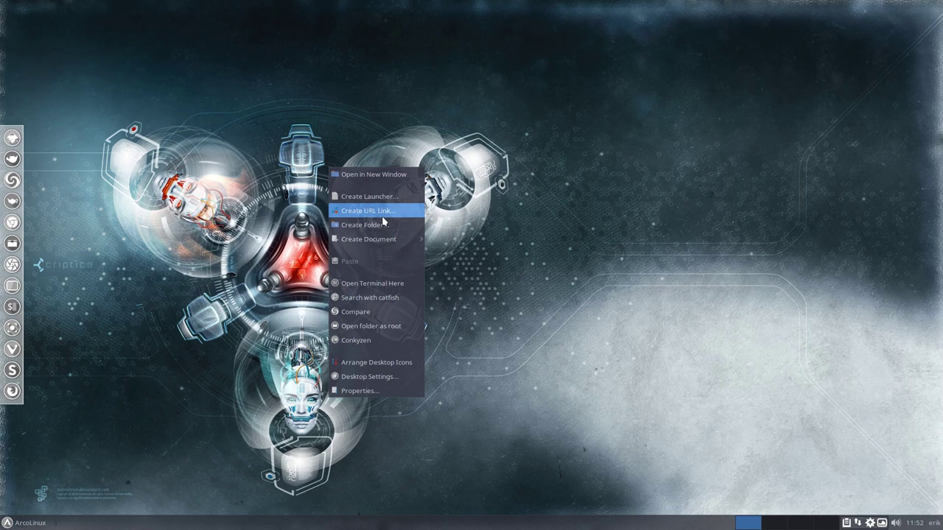
click(378, 285)
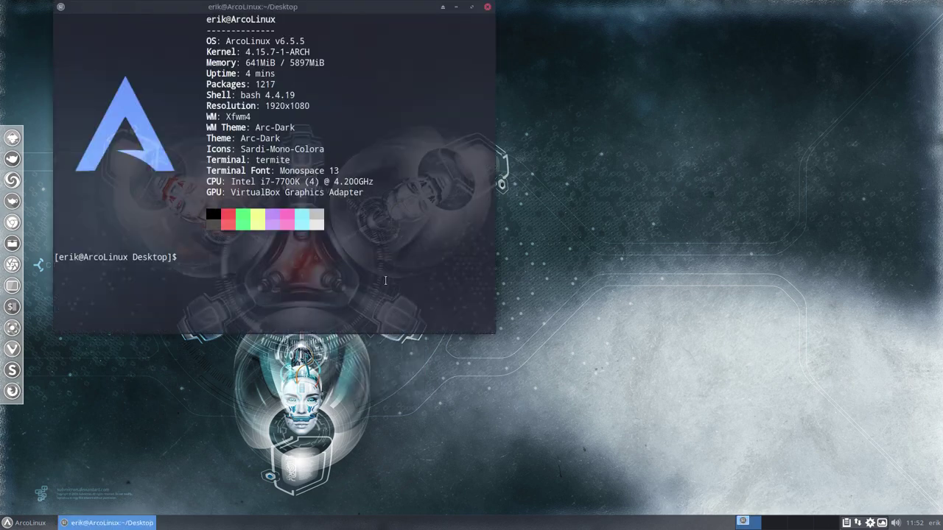
text(sudo hardco-)
key(Tab)
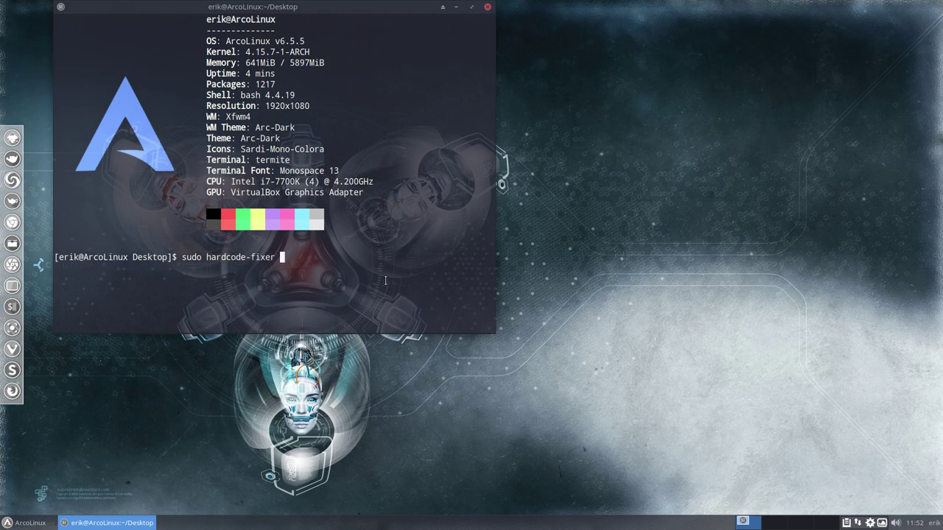
key(Return)
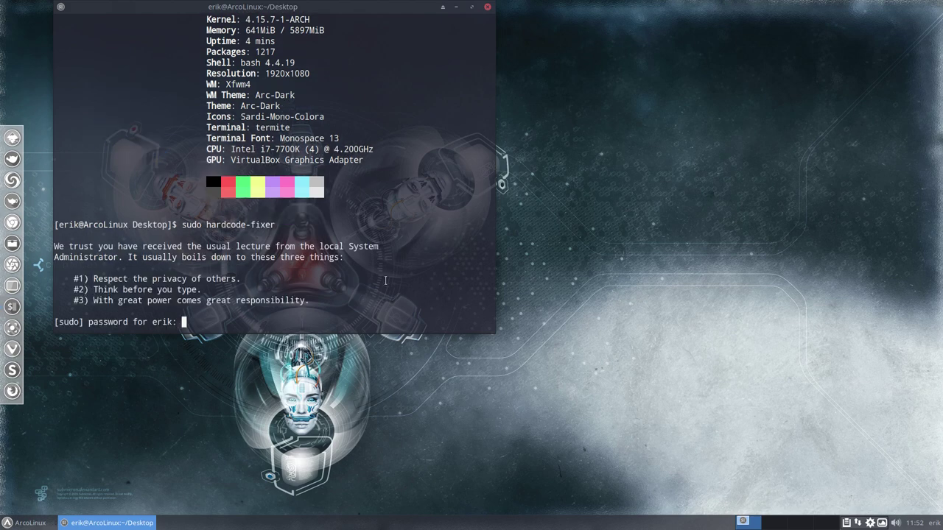
key(Return)
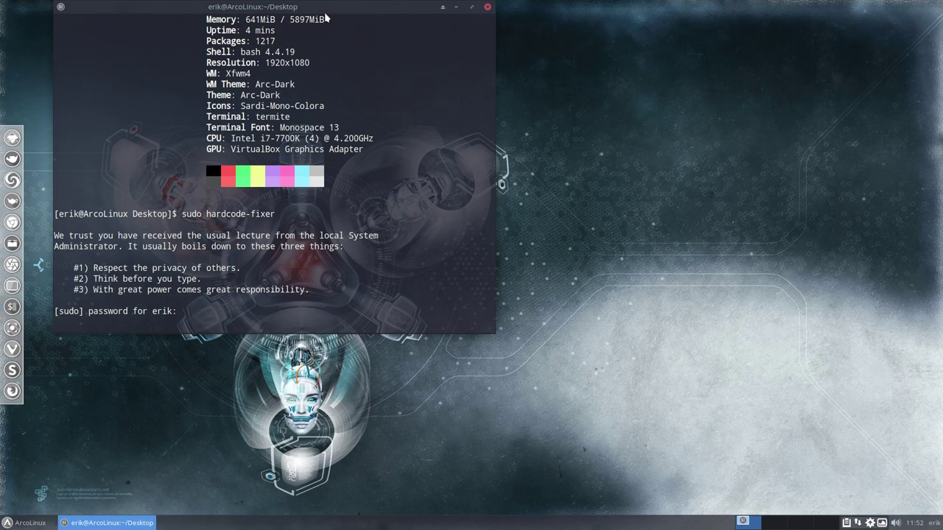
drag(327, 17, 706, 46)
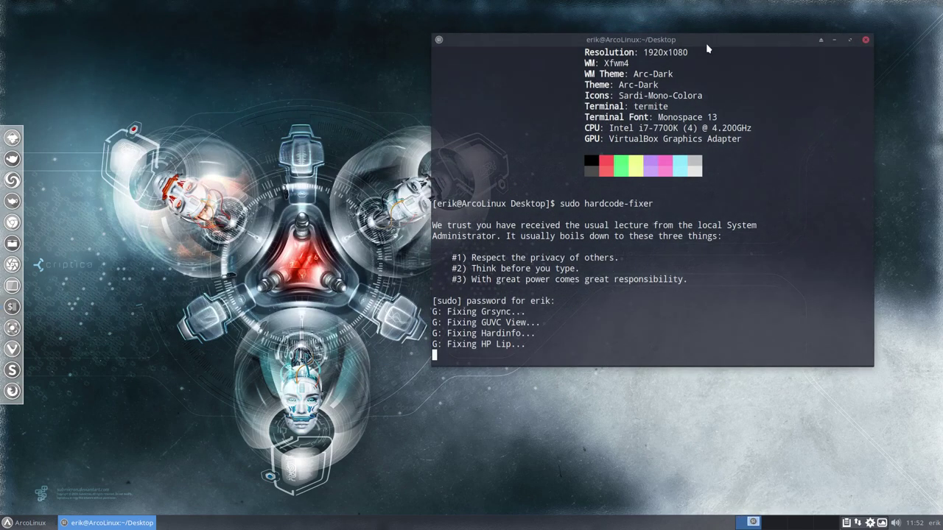
drag(559, 343, 432, 280)
Step: Search the ArcoLinux application menu for "zo" and "hp" to check the application icons, and close the terminal
click(30, 523)
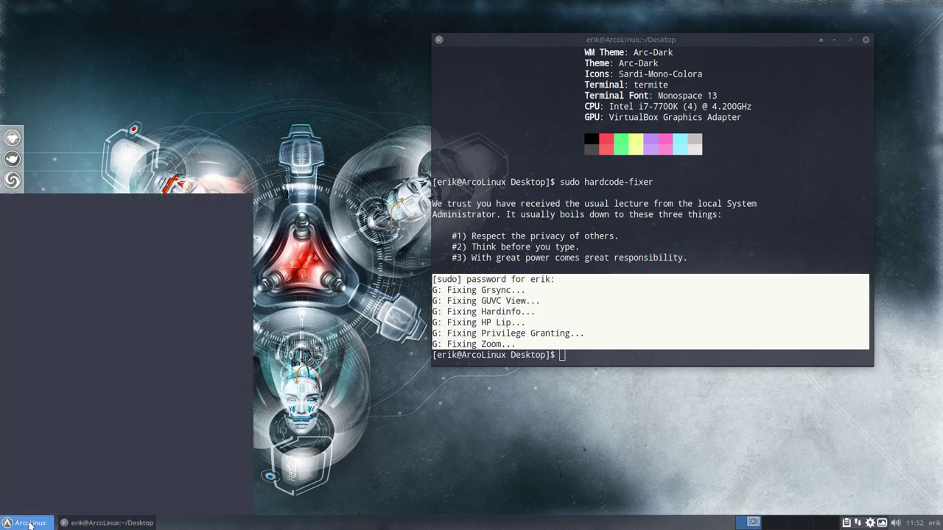
text(zo)
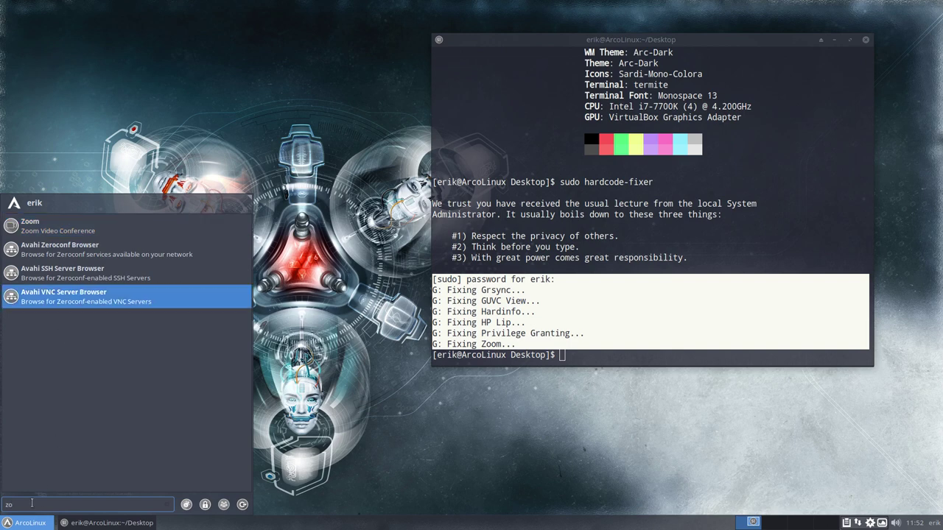
drag(16, 506, 2, 512)
text(hp)
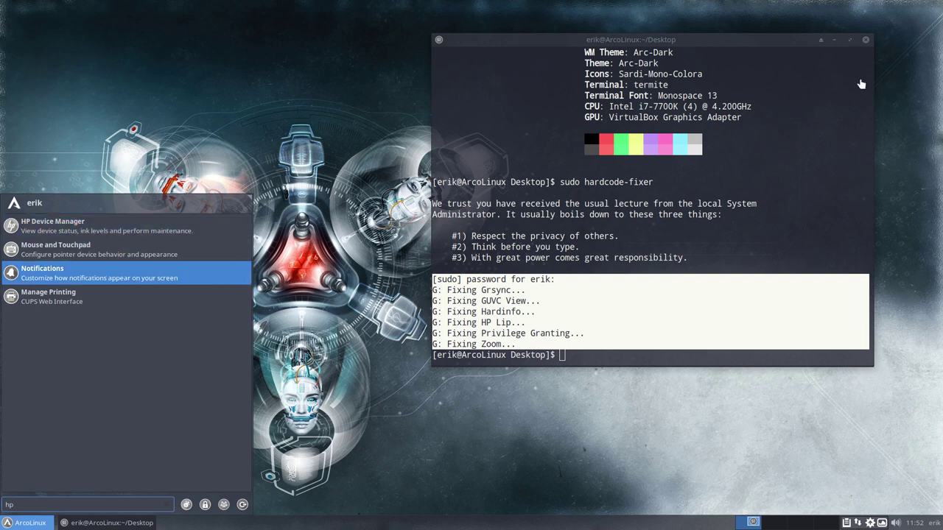
click(853, 60)
click(865, 39)
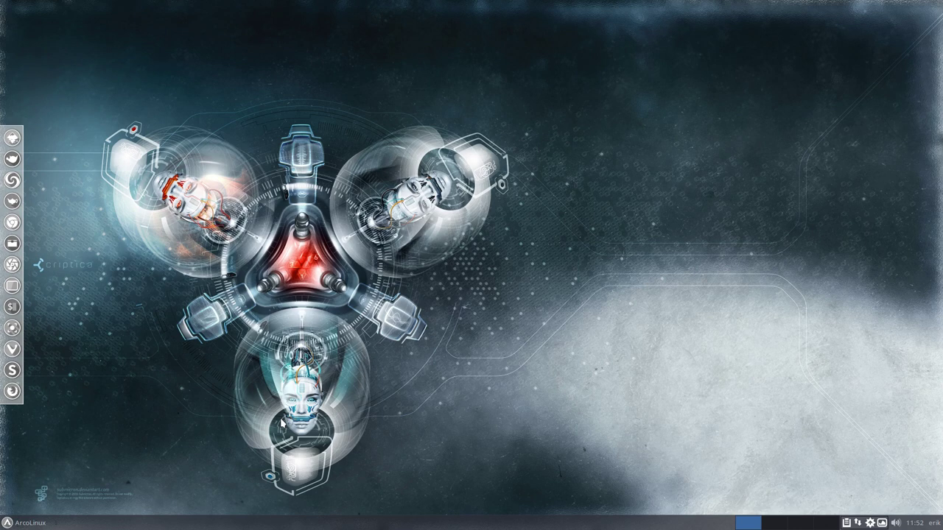
Step: Open the Appearance settings from the desktop's settings manager
right_click(217, 232)
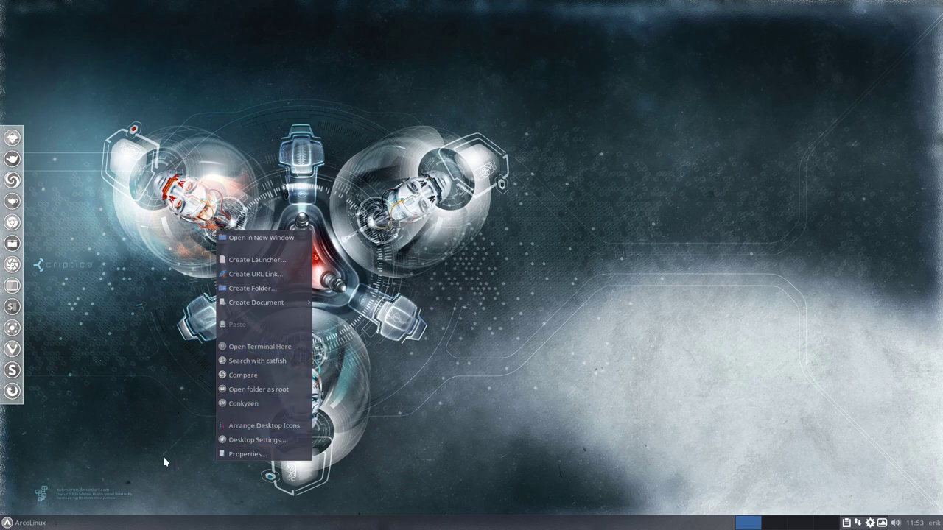
click(133, 479)
click(46, 523)
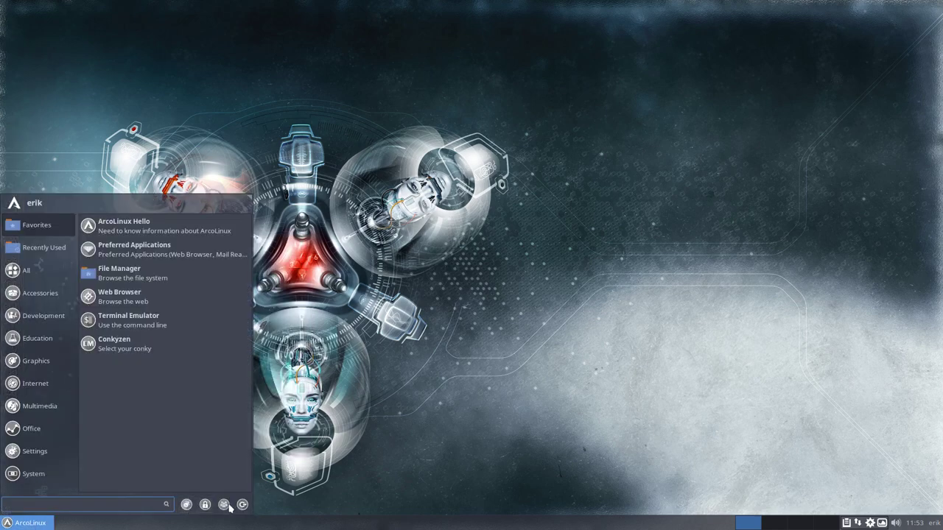
click(189, 505)
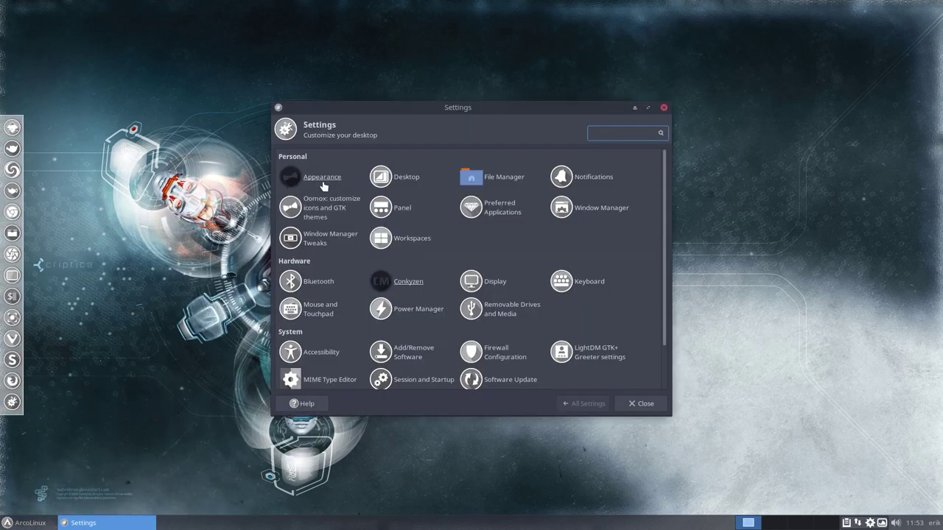
click(327, 184)
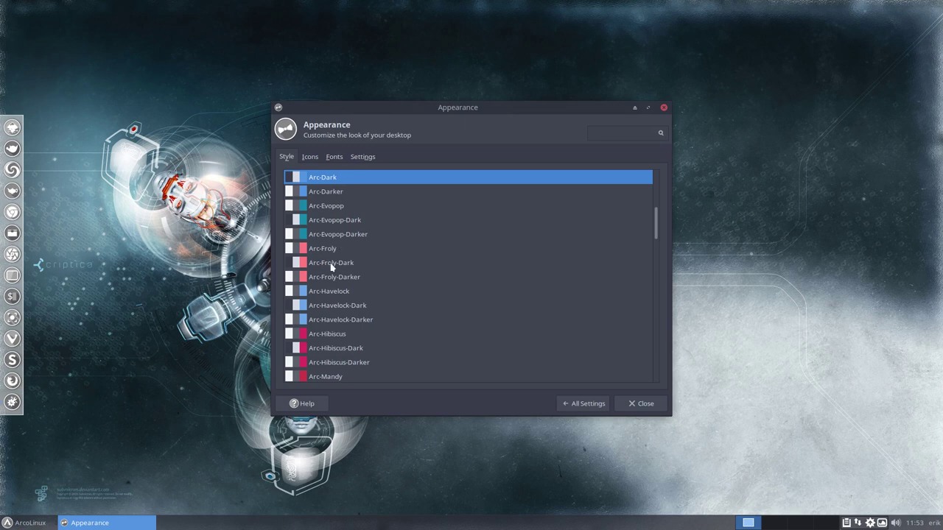
Step: Try the styles Arc-Froly-Dark, Arc-Hibiscus with its Dark and Darker variants, Arc-Mandy-Darker and Arc-Mantis-Dark
click(334, 264)
click(337, 337)
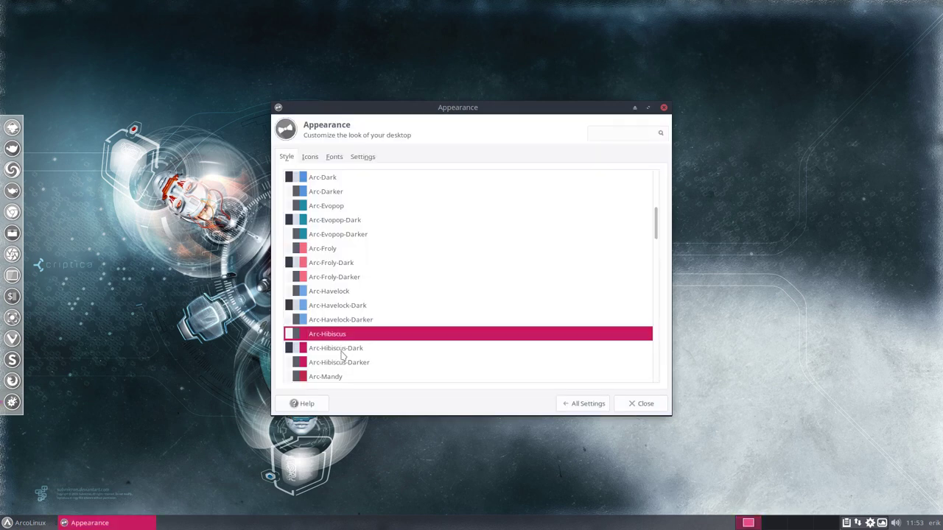
click(342, 350)
click(355, 363)
scroll(354, 372, down, 2)
scroll(354, 375, down, 1)
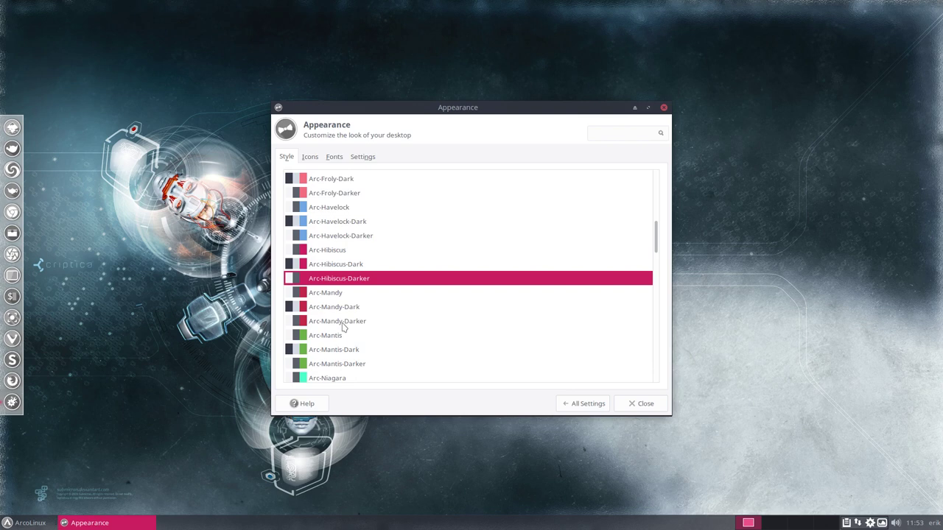
click(342, 322)
click(335, 350)
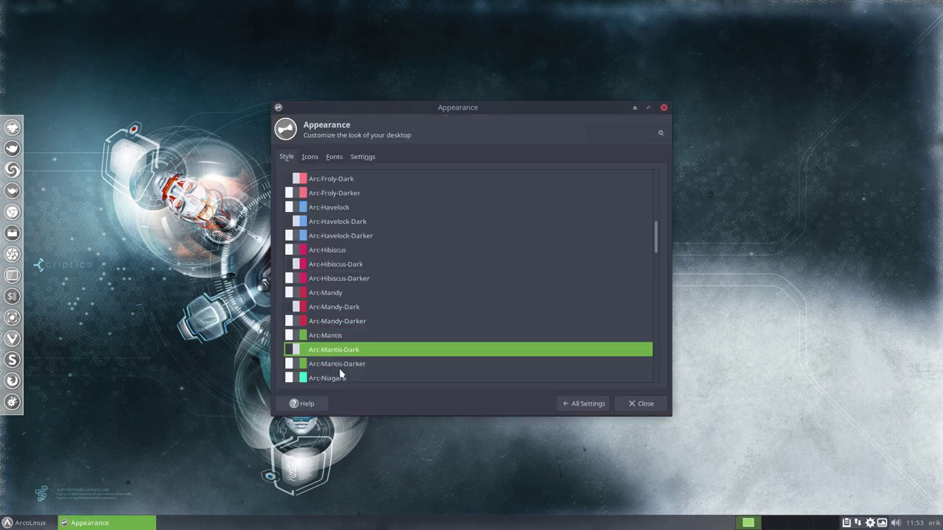
Step: Try the styles Arc-Niagara-Dark, Arc-Numix-Dark and Arc-Orchid-Dark one after another
scroll(339, 372, down, 2)
click(337, 337)
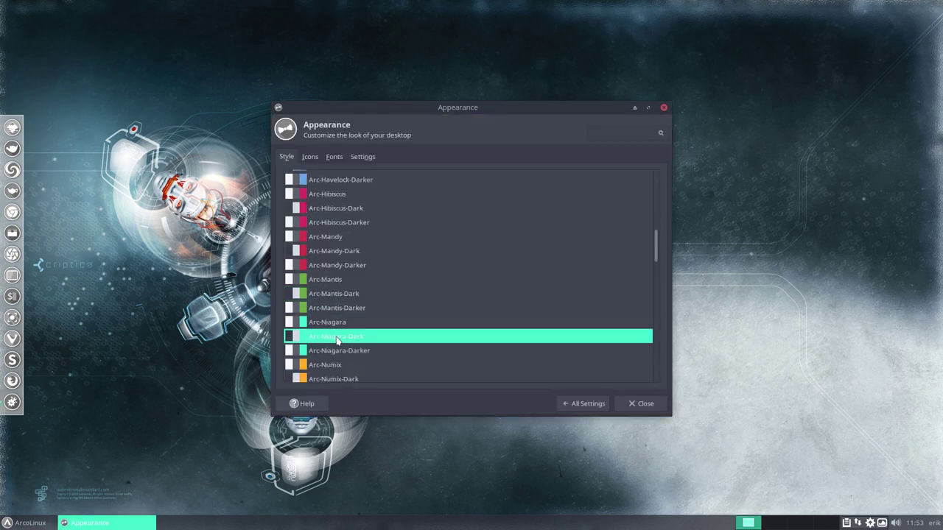
scroll(336, 339, down, 3)
click(337, 300)
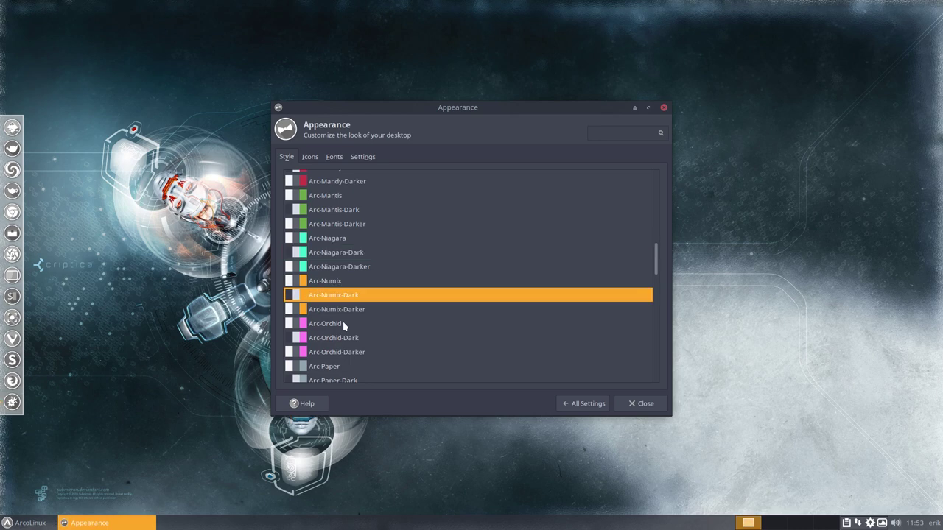
scroll(342, 321, down, 2)
click(343, 282)
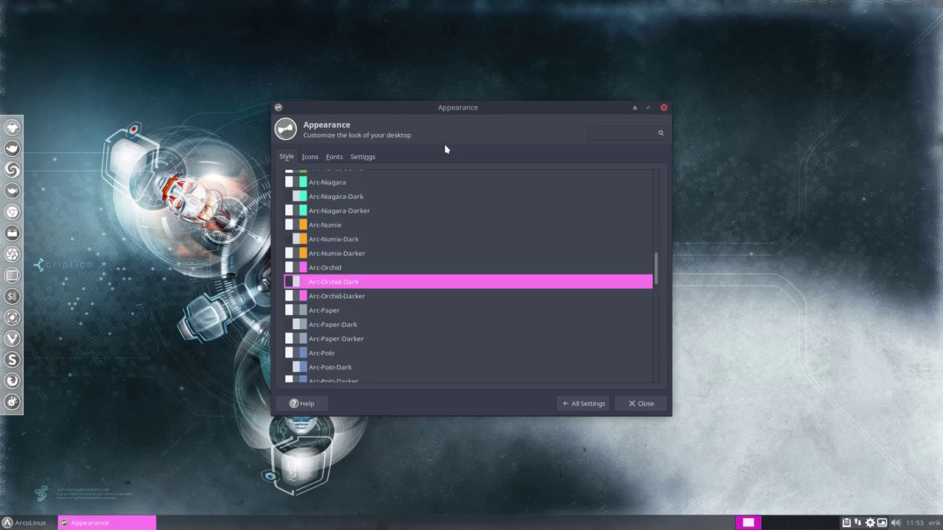
Step: Move the Appearance window clear of the wallpaper's central artwork and try the Arc-Polo-Dark and Arc-Punch-Dark styles
drag(467, 112, 641, 70)
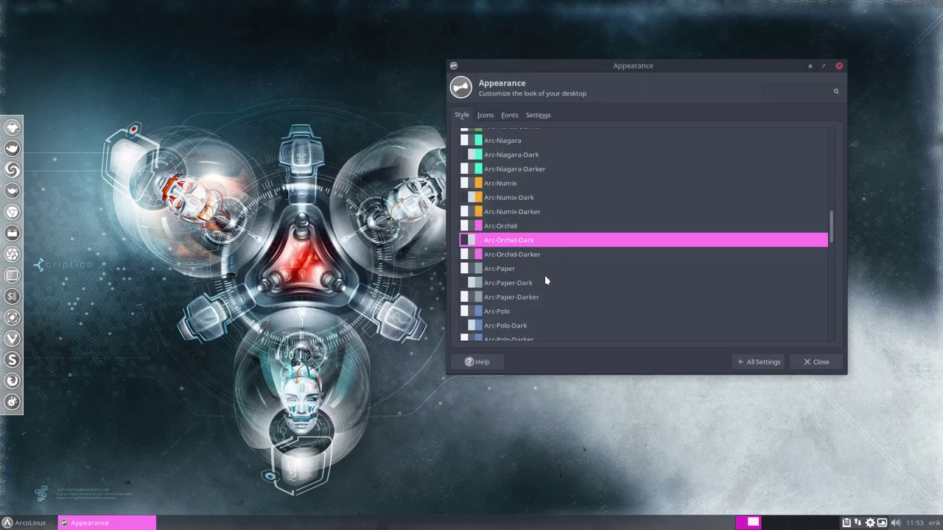
scroll(544, 274, down, 1)
click(509, 298)
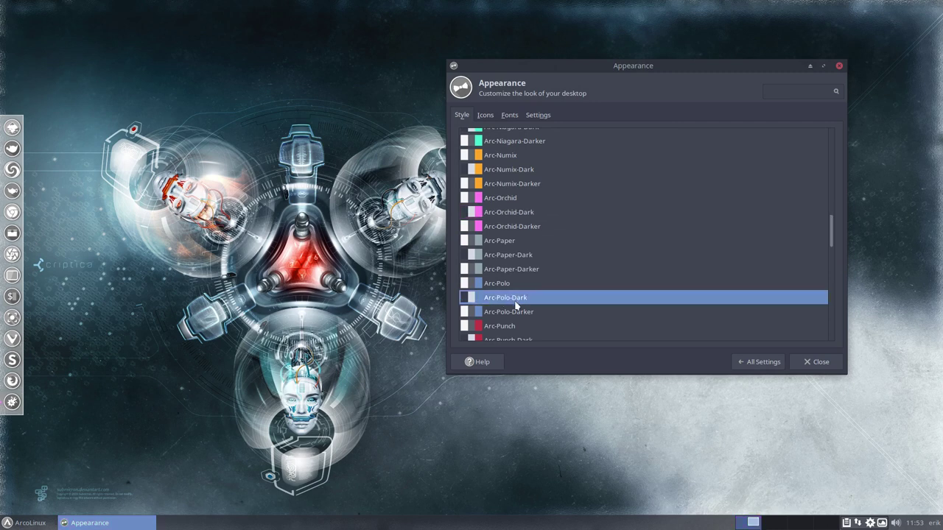
scroll(515, 301, down, 2)
click(517, 287)
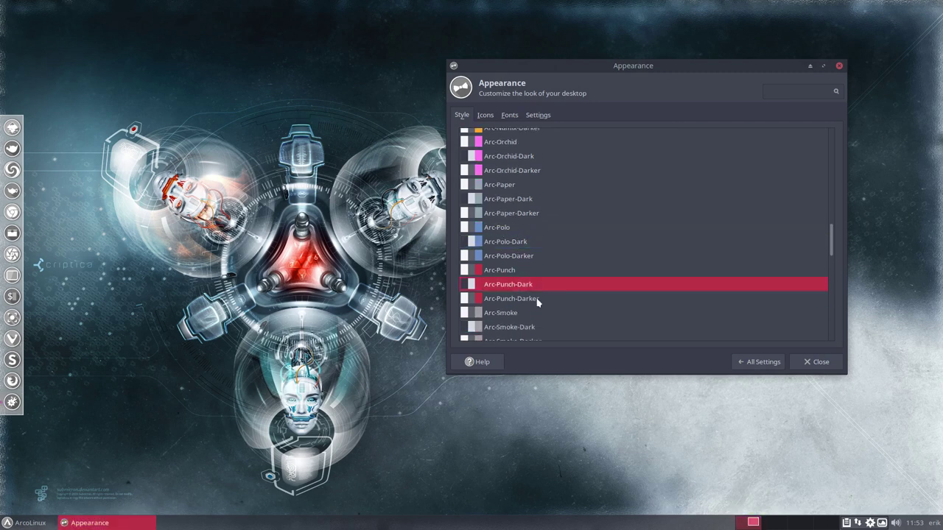
Step: Try the styles Adapta, Adapta-Eta, Adapta-Nokto, Adapta-Nokto-Eta and Arc-Casablanca-Dark
scroll(537, 301, down, 9)
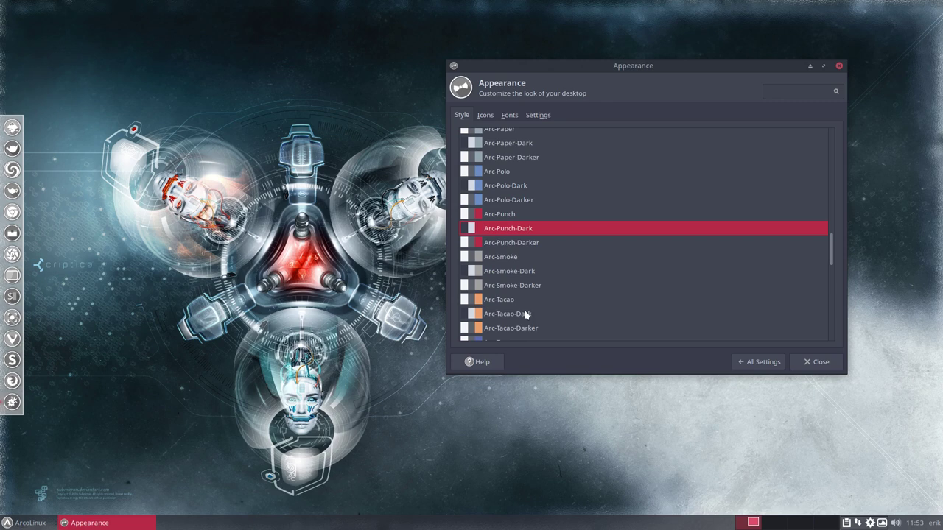
scroll(525, 315, up, 9)
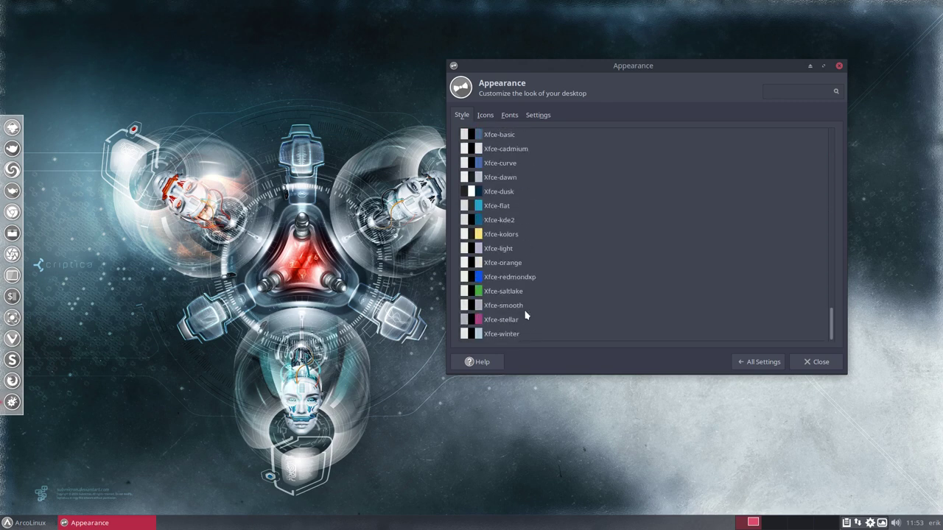
scroll(526, 315, up, 15)
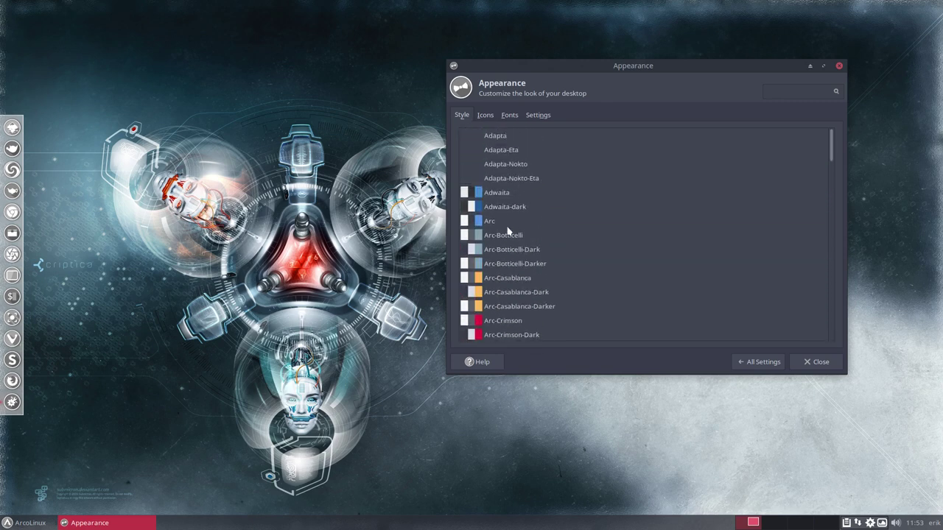
click(495, 139)
click(498, 152)
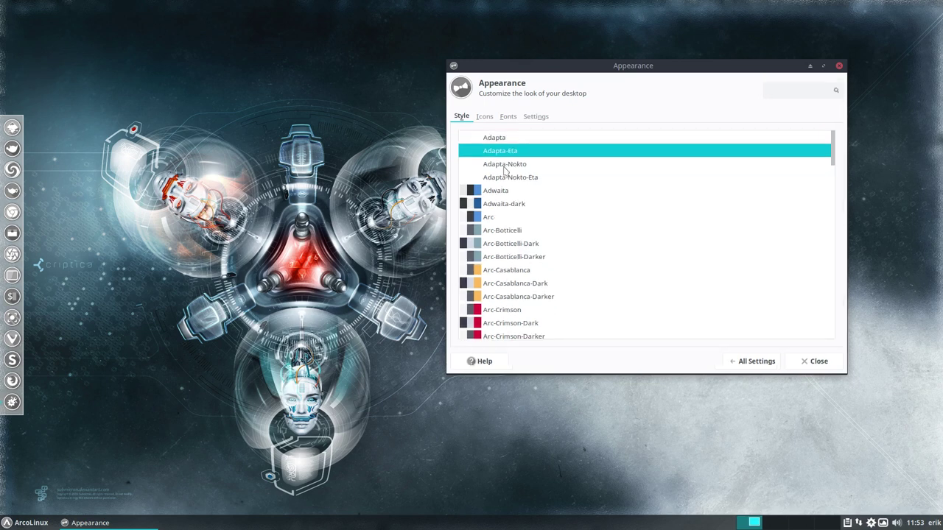
click(504, 167)
click(505, 181)
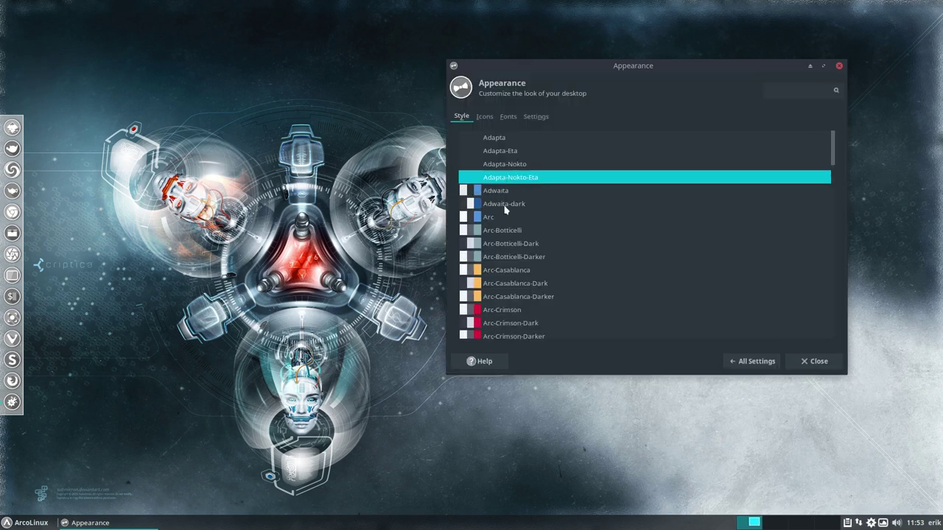
click(505, 285)
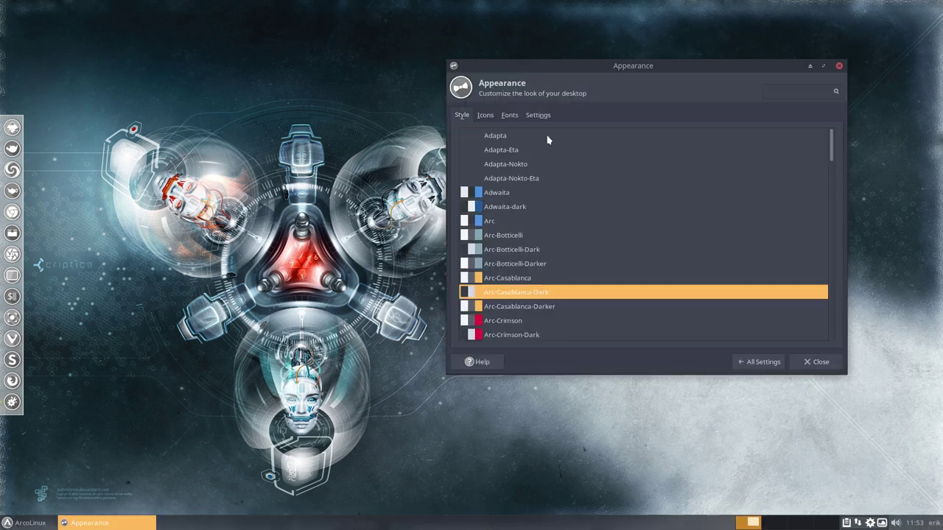
Step: Look through the remaining styles and apply Arc-Punch-Dark as the desktop style
scroll(513, 273, down, 10)
scroll(514, 277, down, 5)
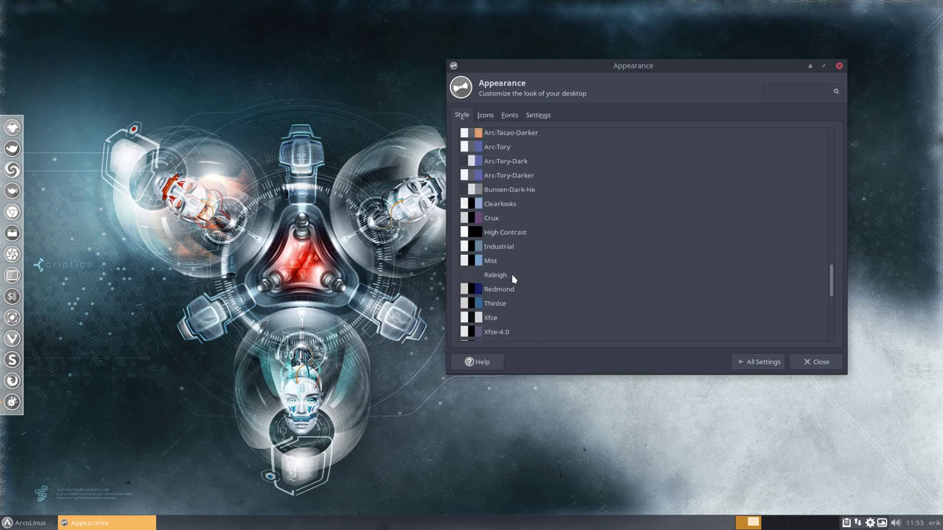
scroll(510, 193, up, 5)
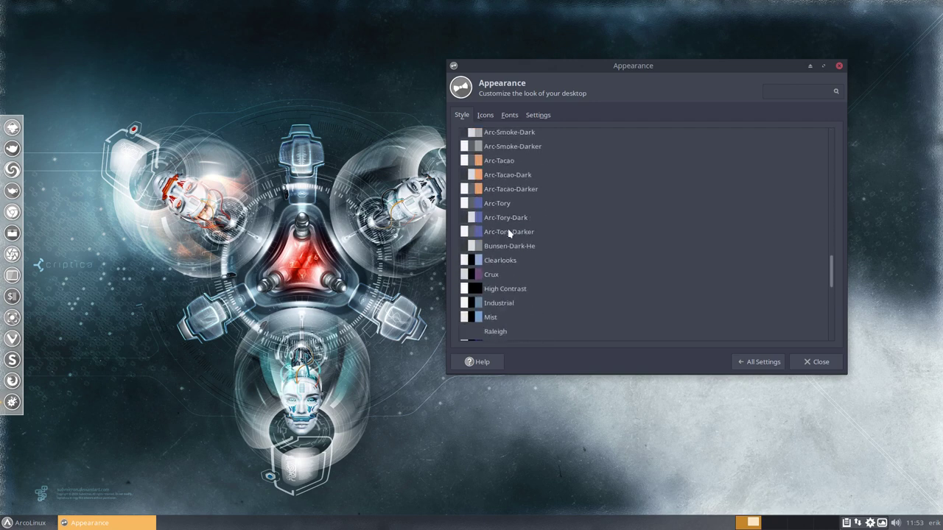
click(514, 201)
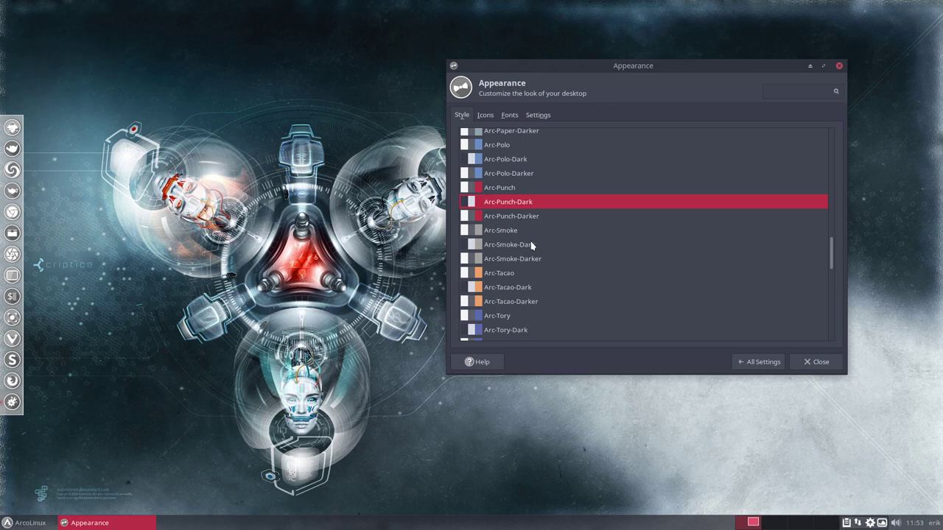
Step: Move the Appearance window closer to the dock and try the icon themes Arc and Faba
click(489, 111)
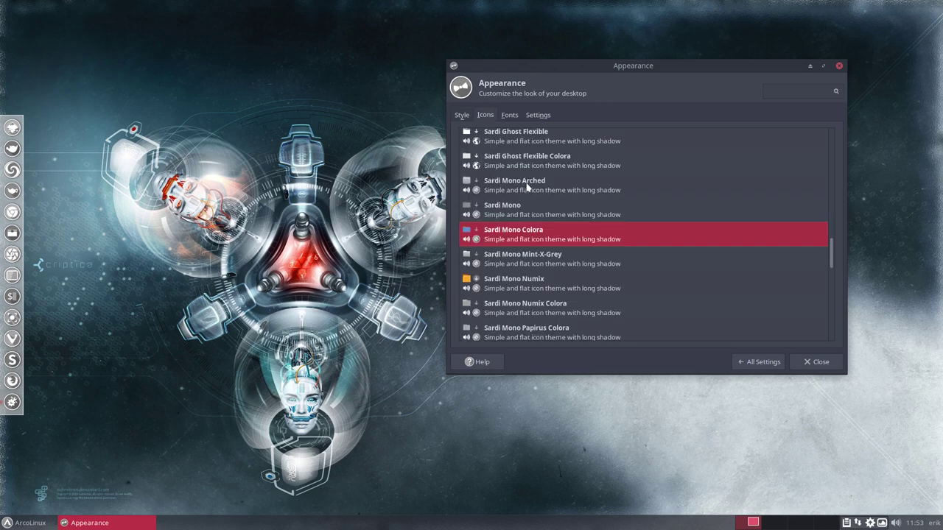
scroll(530, 181, up, 15)
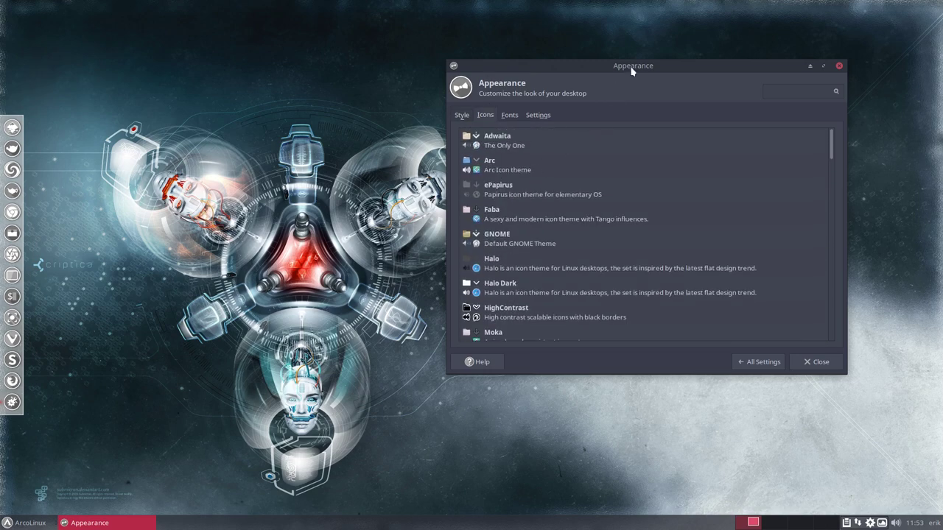
drag(630, 70, 518, 69)
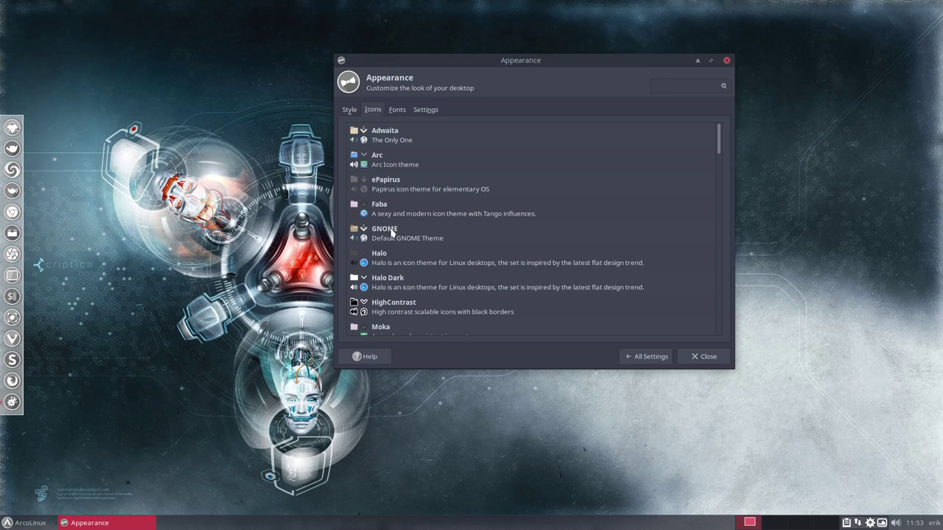
click(463, 169)
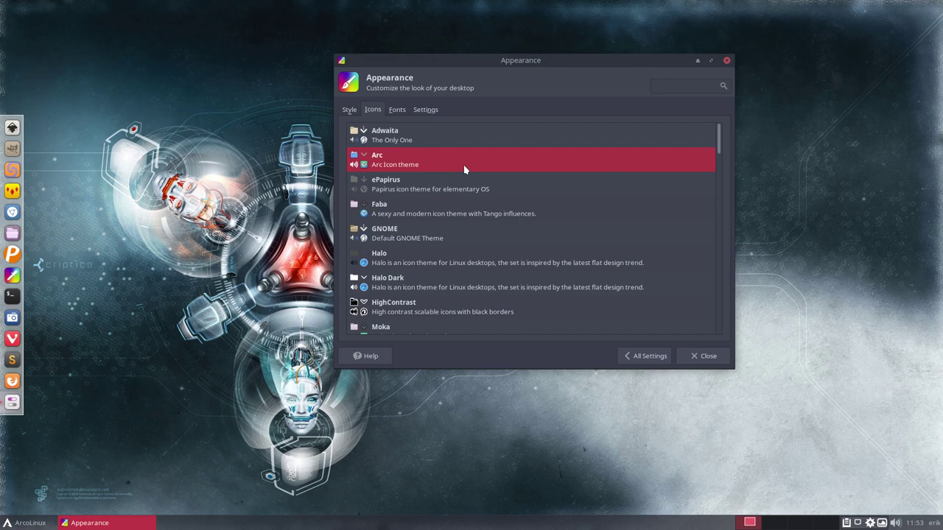
click(442, 214)
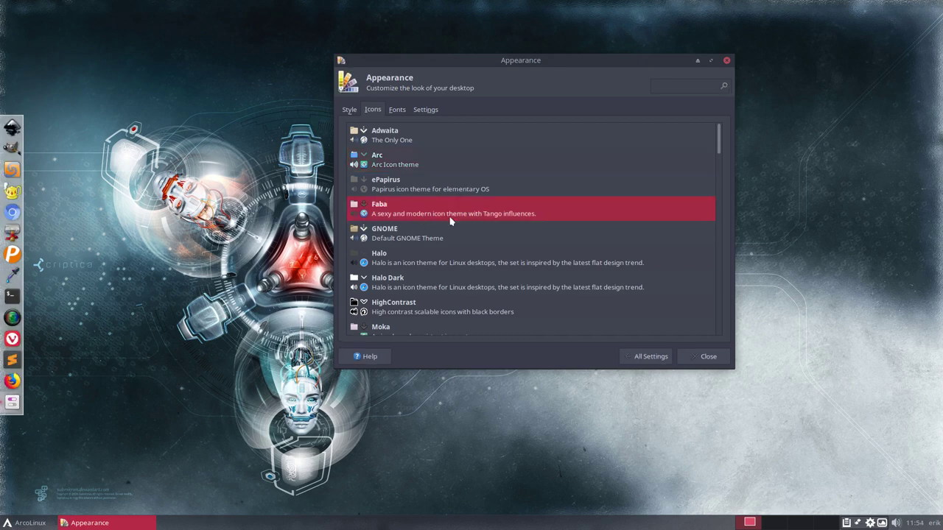
Step: Try the icon themes Halo Dark, Moka, Numix and Numix Circle Arc one after another
scroll(450, 220, down, 3)
click(412, 177)
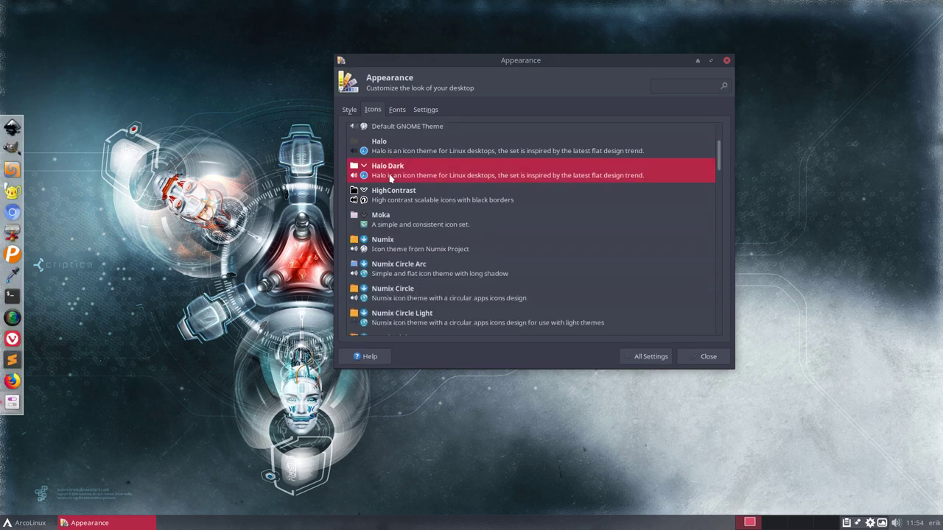
click(412, 213)
click(427, 249)
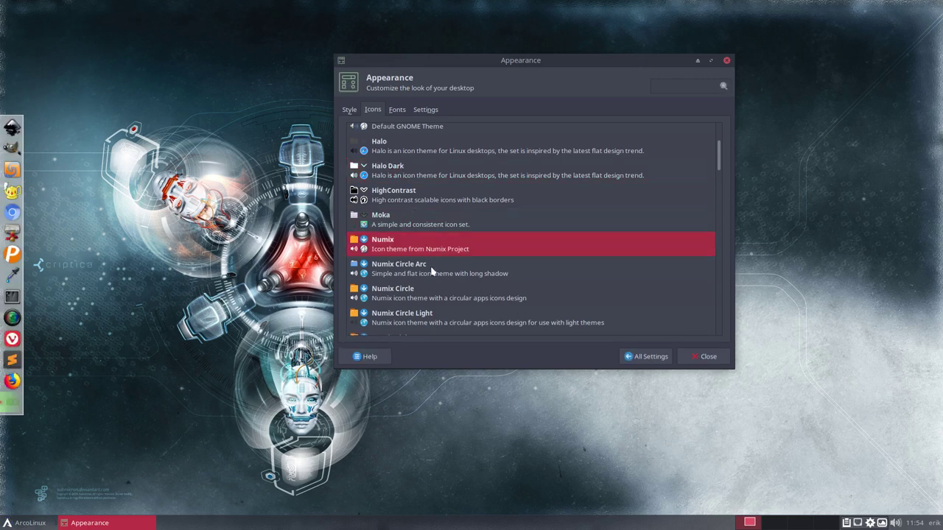
click(404, 276)
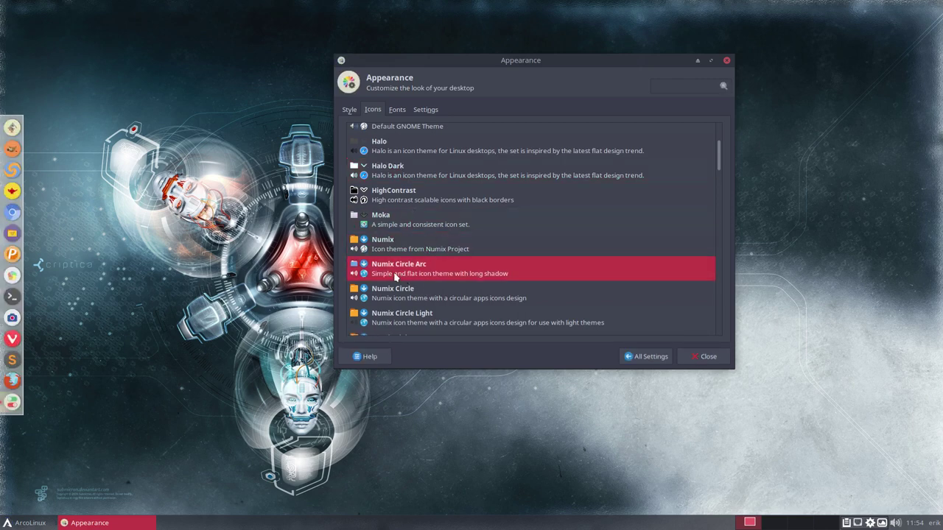
Step: Open the home folder in the file manager and arrange it and the Appearance window so that all its folders are visible
click(15, 230)
drag(308, 145, 314, 8)
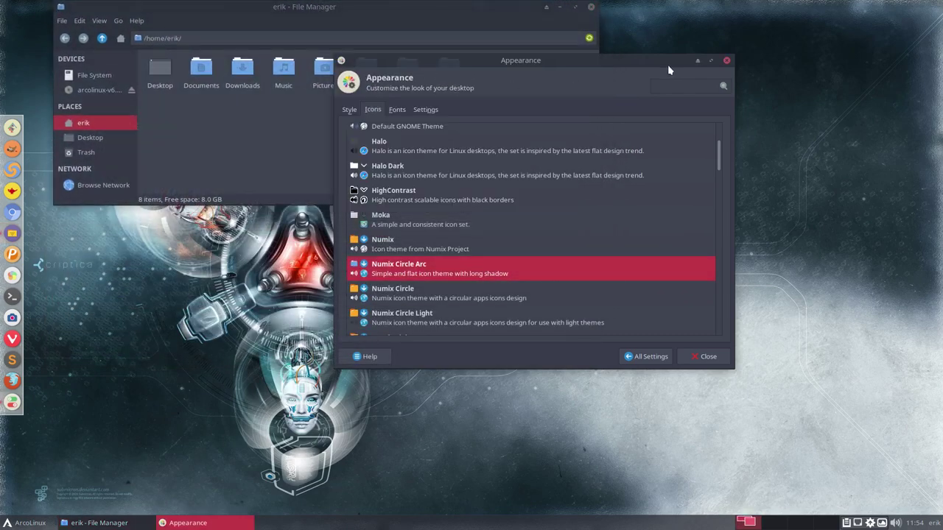
drag(667, 64, 768, 180)
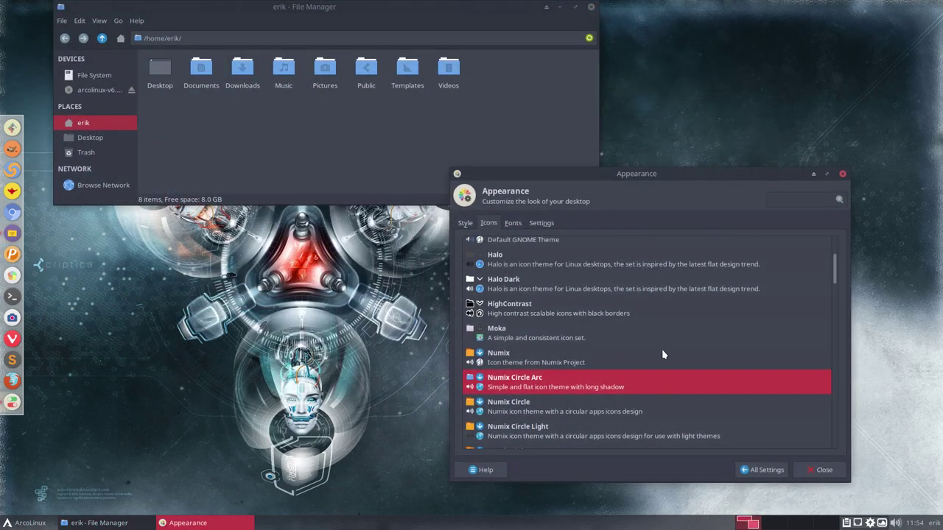
Step: Try the icon themes Numix Light and Paper with the home folder in view
scroll(599, 374, down, 5)
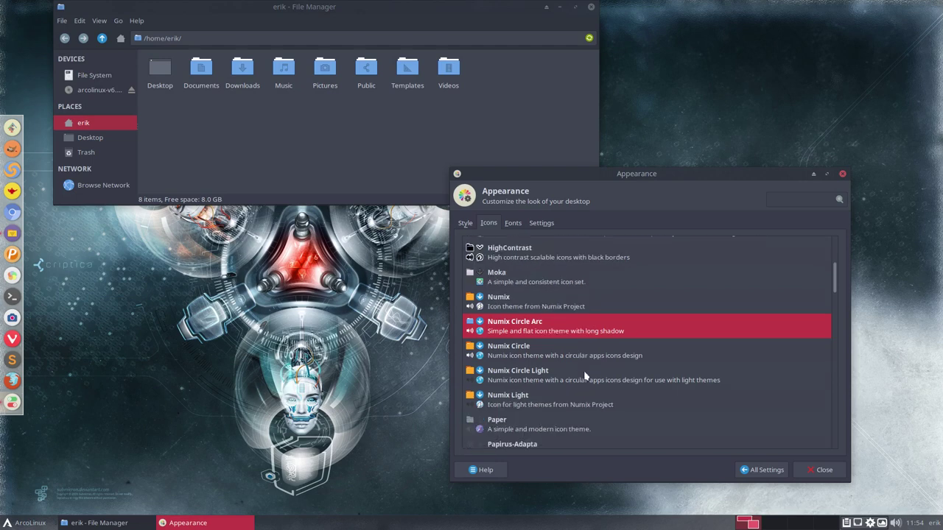
scroll(516, 354, up, 1)
click(509, 350)
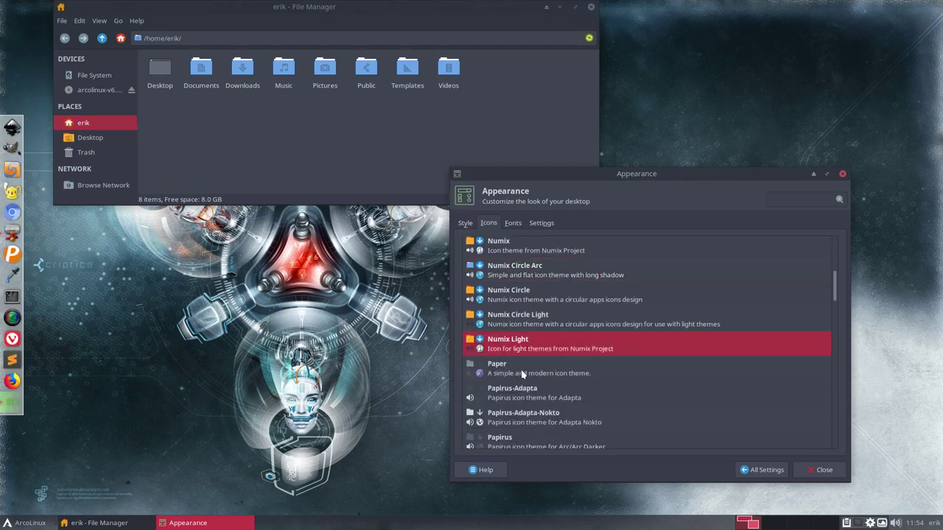
click(520, 368)
Step: Look through the Papirus and Sardi icon themes and apply the Halo icon theme
scroll(548, 387, down, 5)
scroll(549, 386, down, 3)
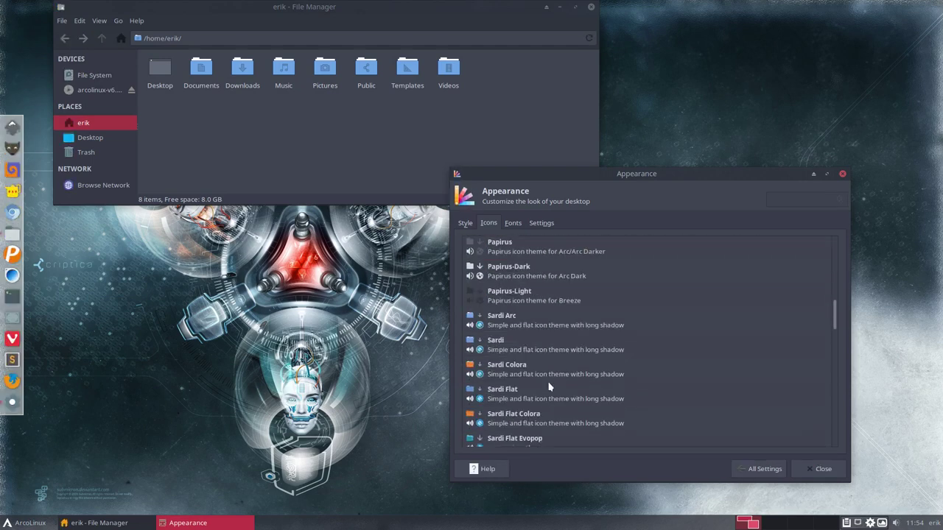
scroll(549, 387, down, 6)
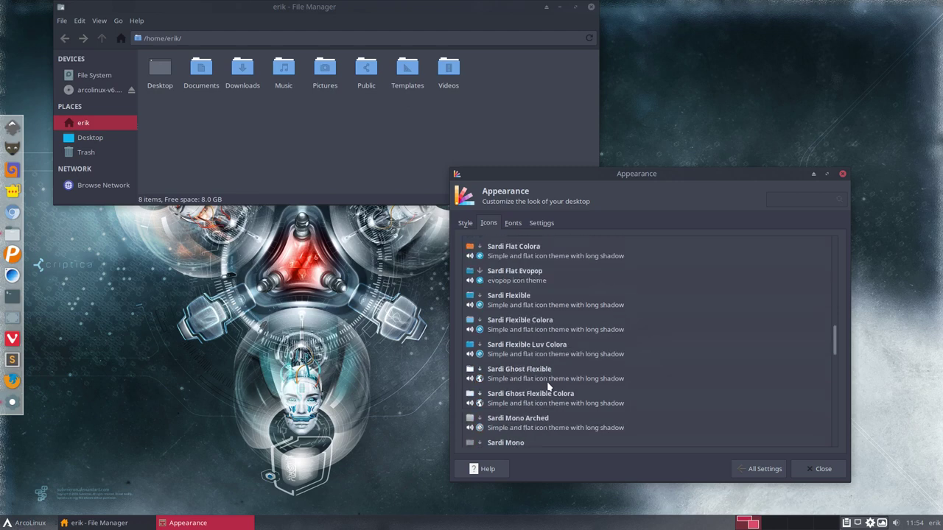
scroll(549, 386, up, 6)
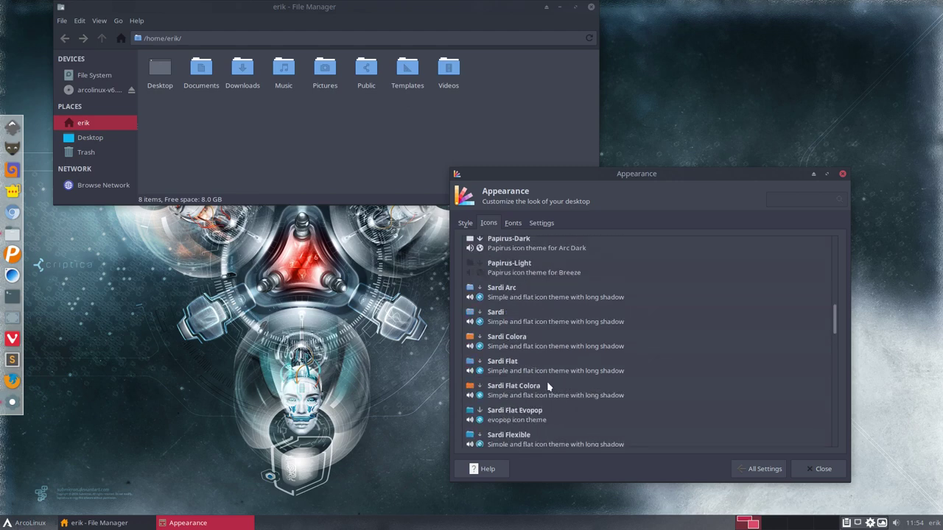
scroll(548, 387, down, 3)
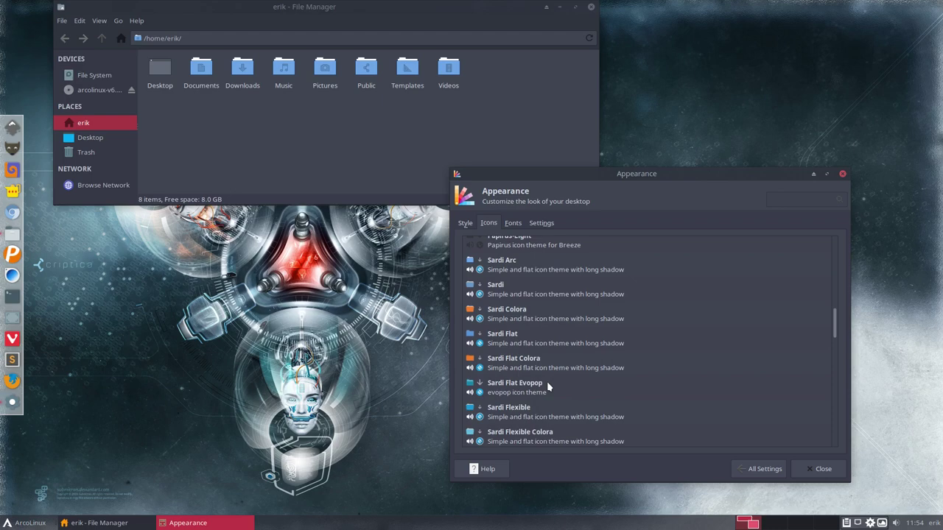
scroll(549, 387, up, 6)
scroll(549, 387, up, 6)
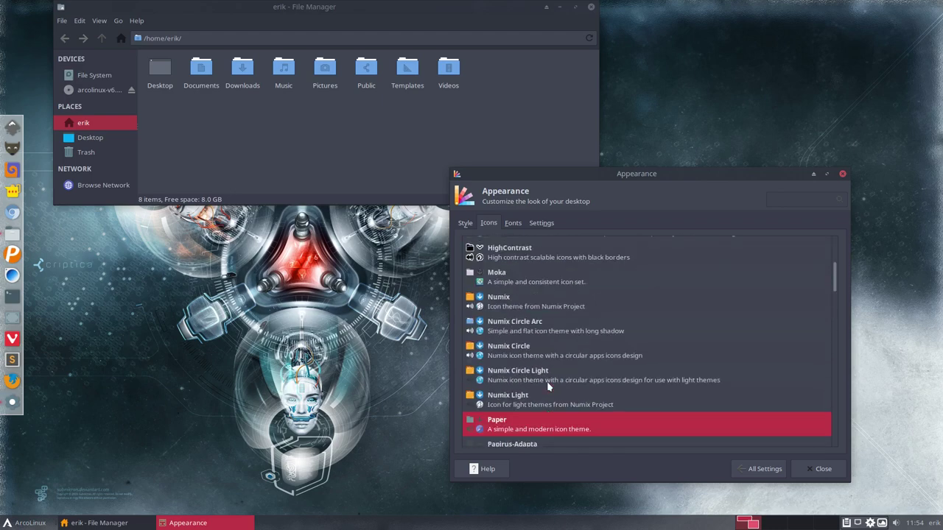
scroll(549, 387, up, 5)
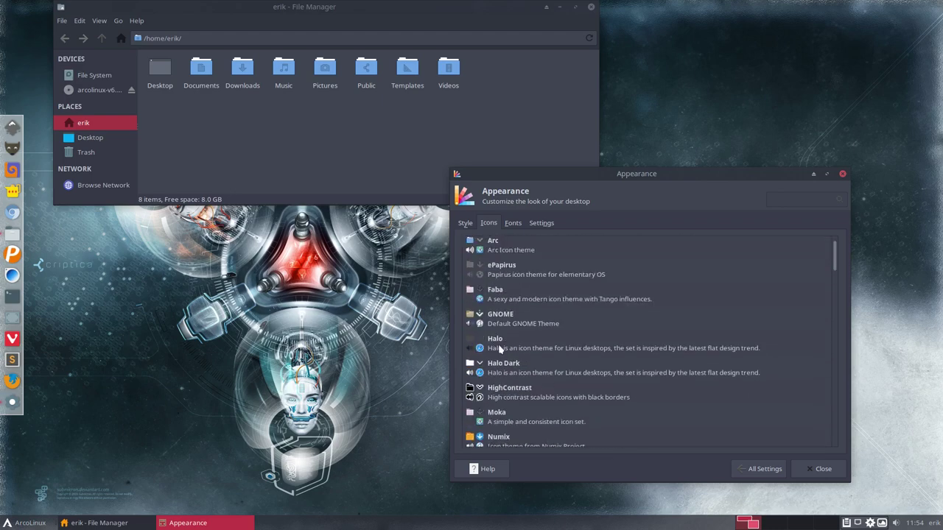
click(581, 350)
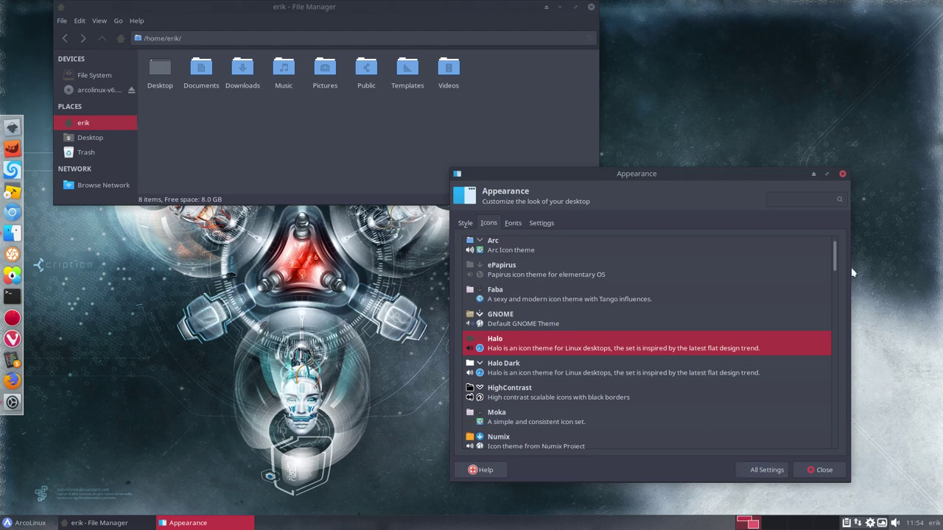
Step: Set the size of the default Noto Sans font to 11
click(515, 224)
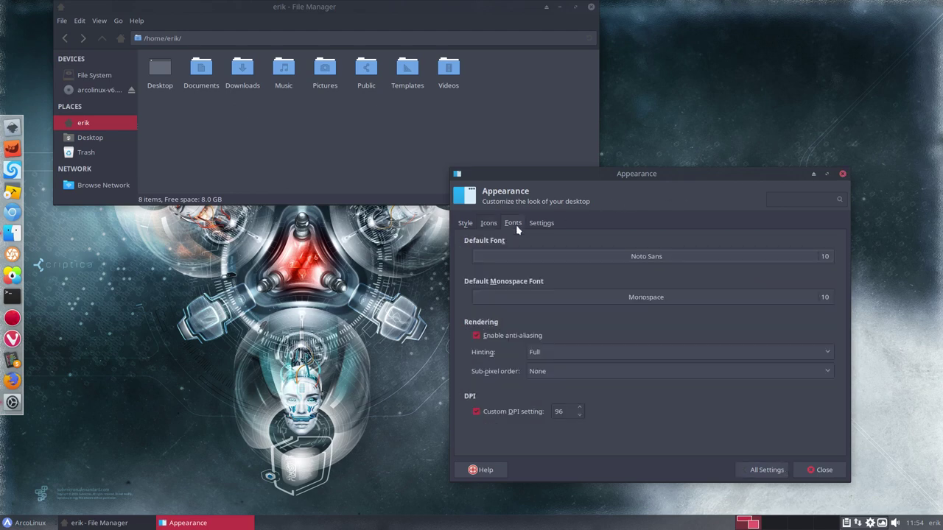
click(828, 257)
scroll(746, 346, down, 4)
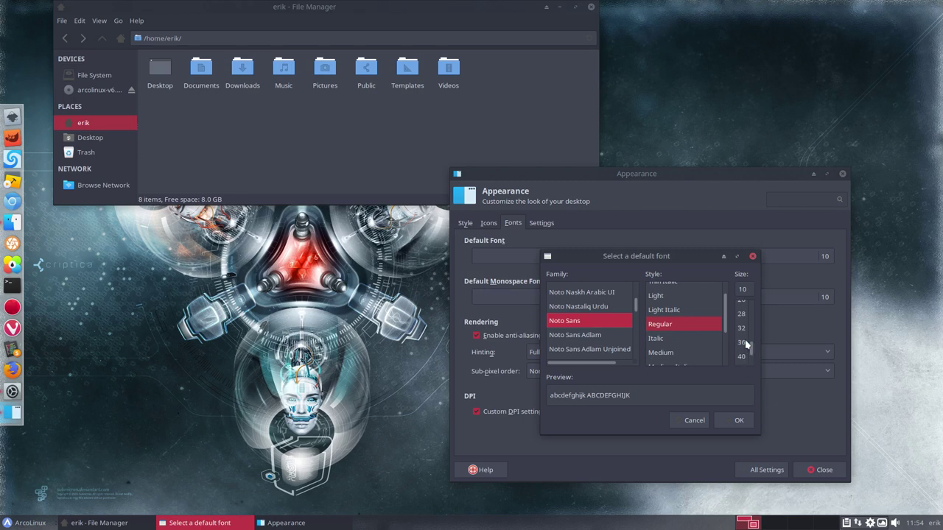
drag(750, 324, 755, 311)
click(742, 336)
click(738, 420)
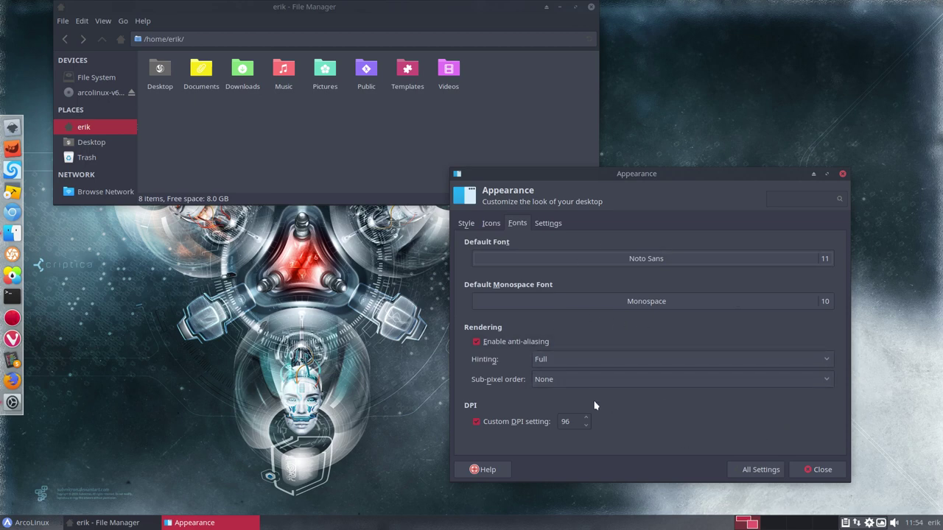
Step: Close the Appearance settings, then move the file manager window towards the desktop's centre and make it taller
click(817, 470)
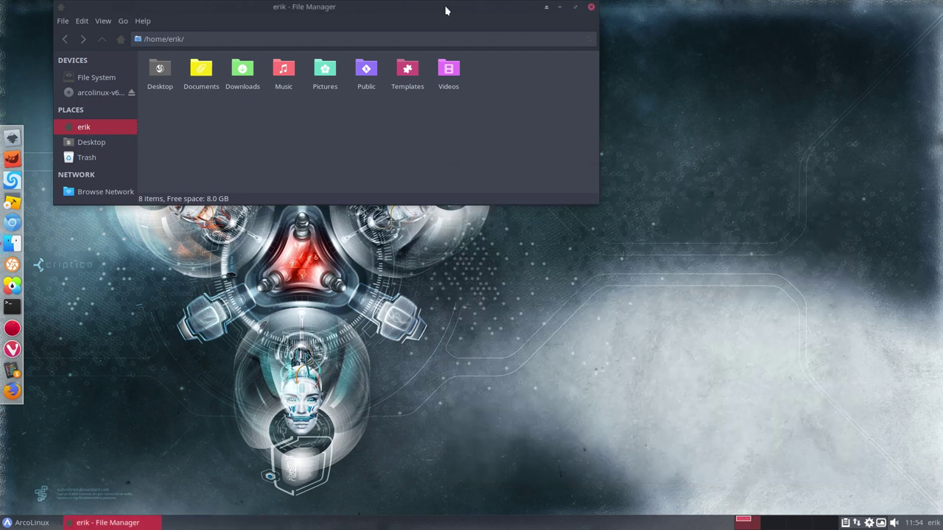
drag(445, 10, 619, 118)
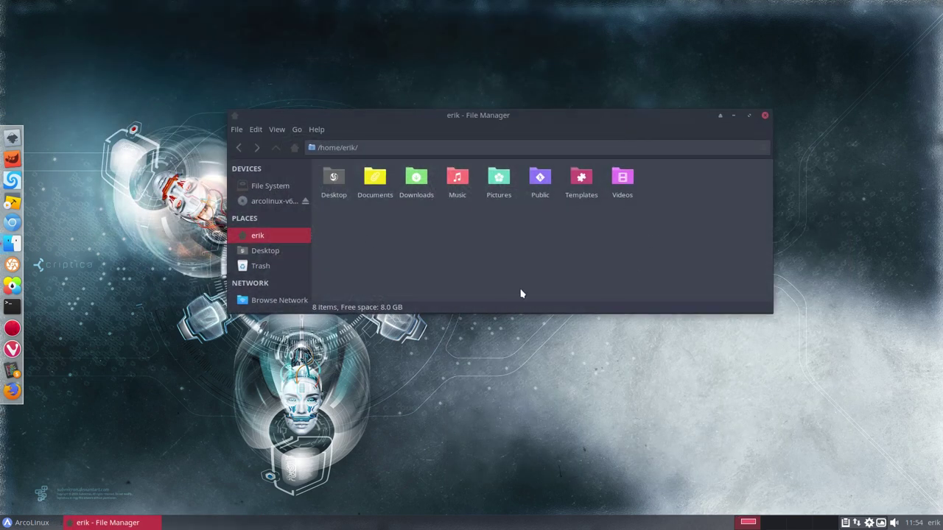
drag(356, 313, 356, 445)
Step: Launch Conkyzen from the desktop and arrange its window over the lower part of the repositioned file manager window
right_click(75, 213)
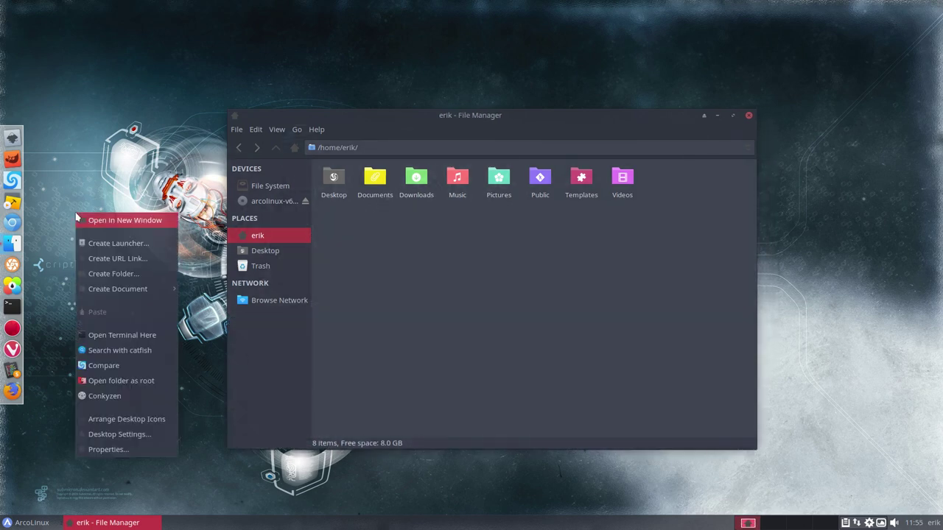
click(109, 395)
click(508, 115)
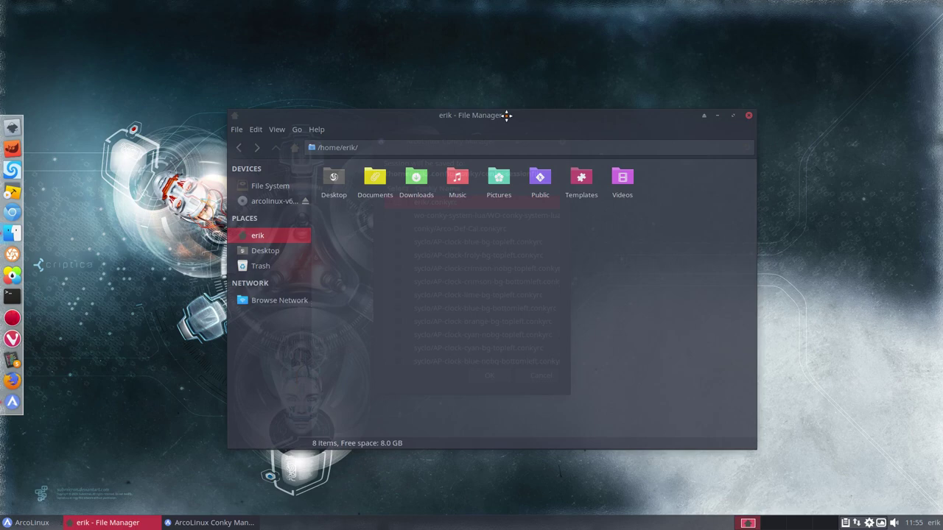
drag(510, 118, 421, 205)
drag(423, 141, 690, 84)
drag(521, 217, 447, 77)
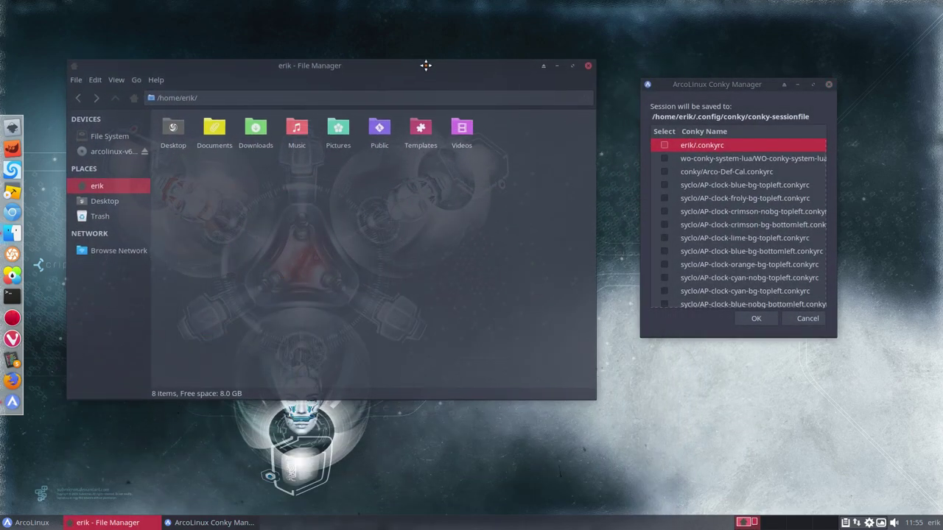
drag(731, 104, 388, 230)
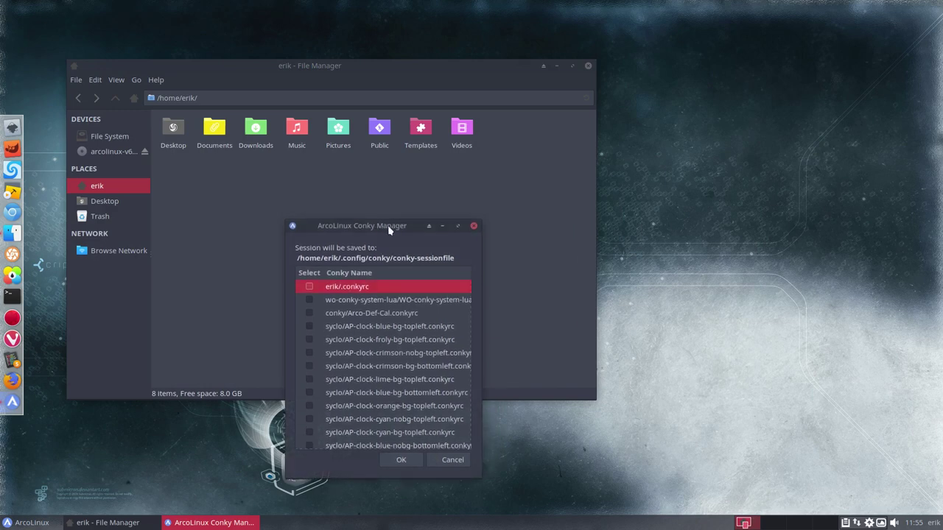
Step: Enable the conky/AUR-Nemesis.conkyrc configuration and apply the selection to the desktop
scroll(371, 303, down, 5)
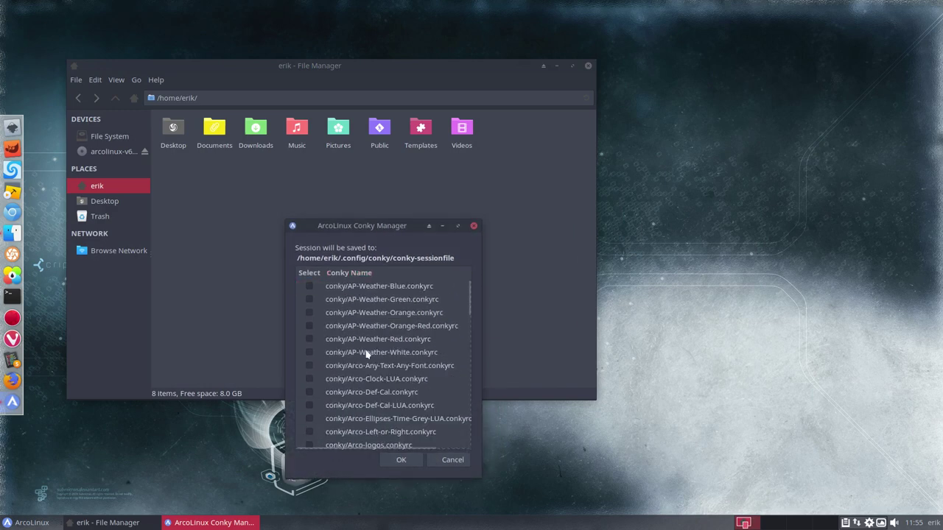
scroll(366, 353, down, 4)
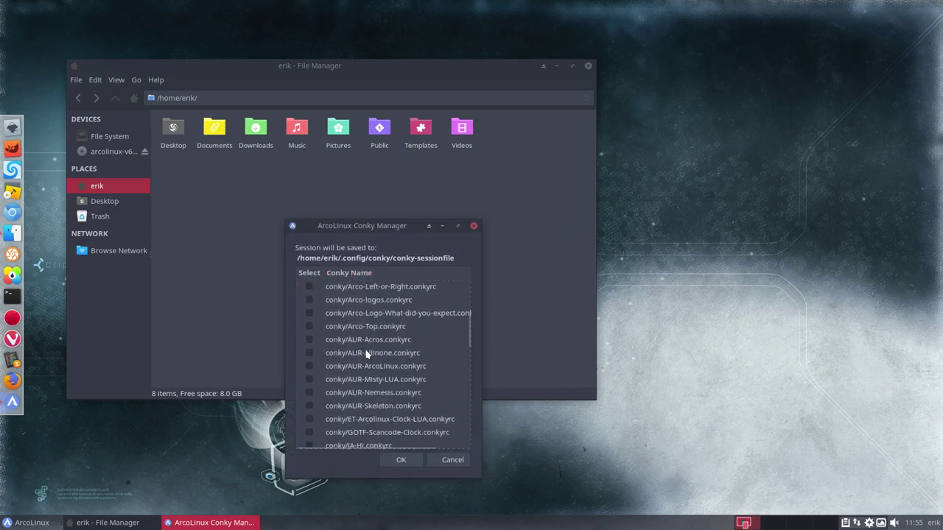
click(310, 393)
click(407, 463)
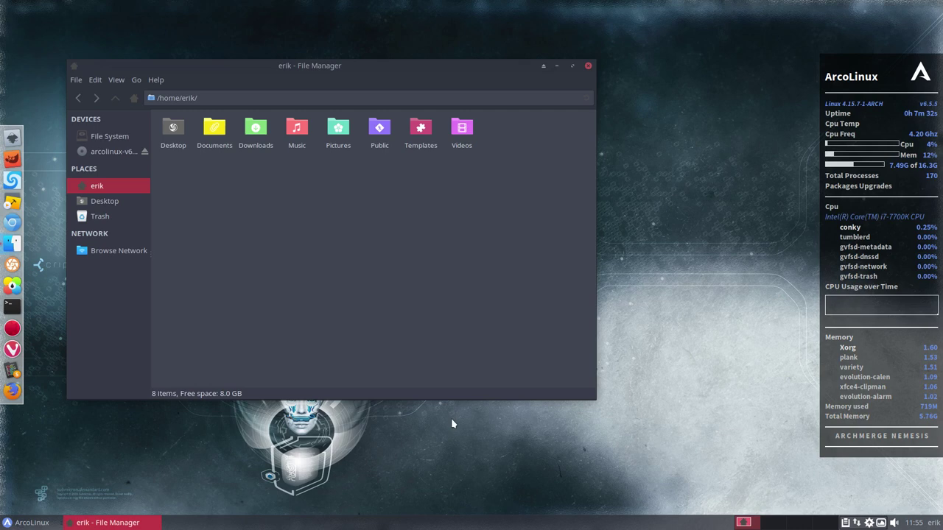
Step: Open Conkyzen from the desktop, look through the whole list of conky configurations and cancel without changing the selection
right_click(610, 294)
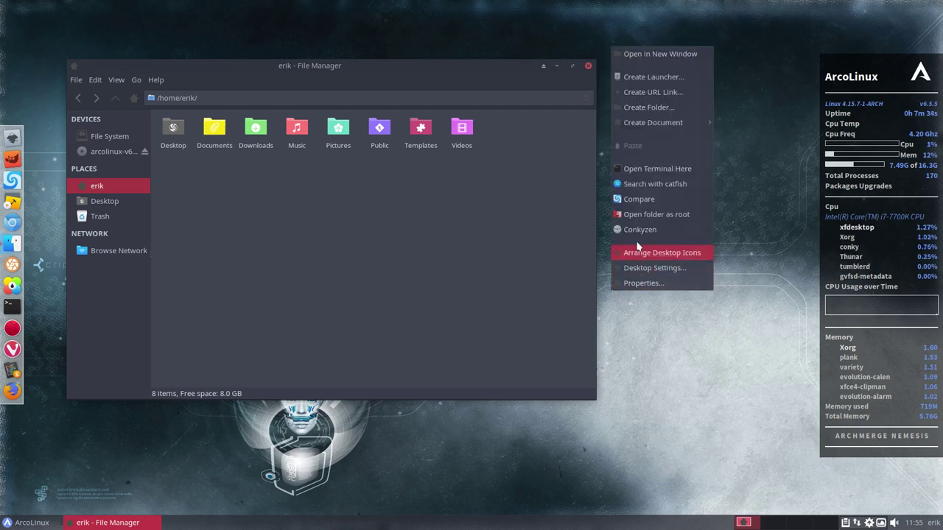
click(589, 247)
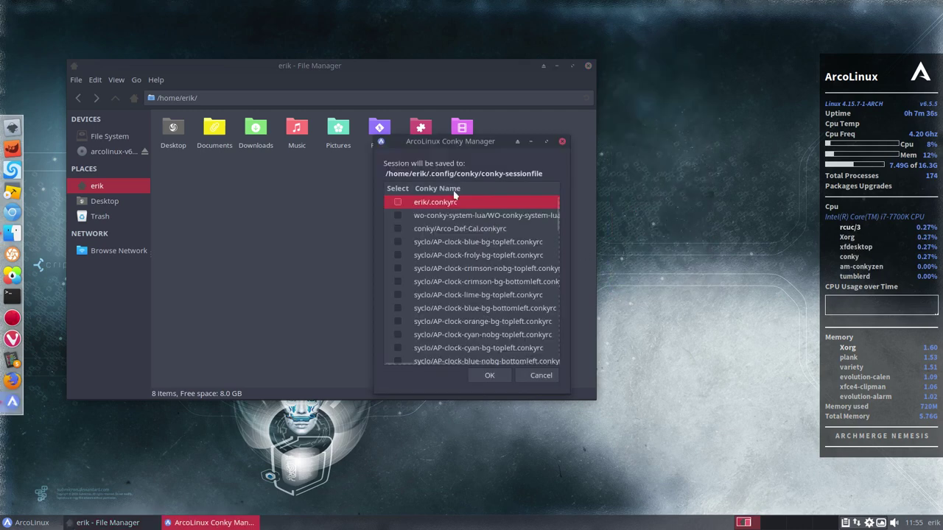
scroll(445, 243, down, 10)
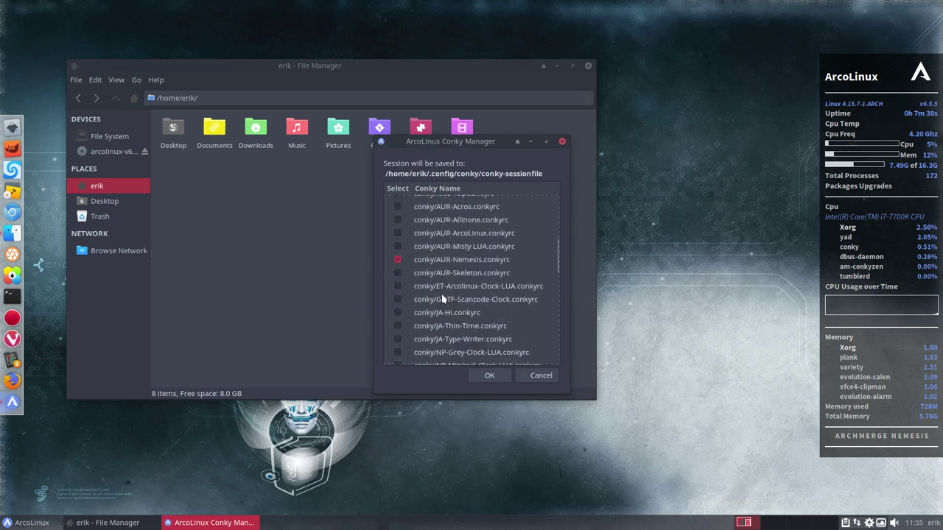
scroll(443, 298, down, 20)
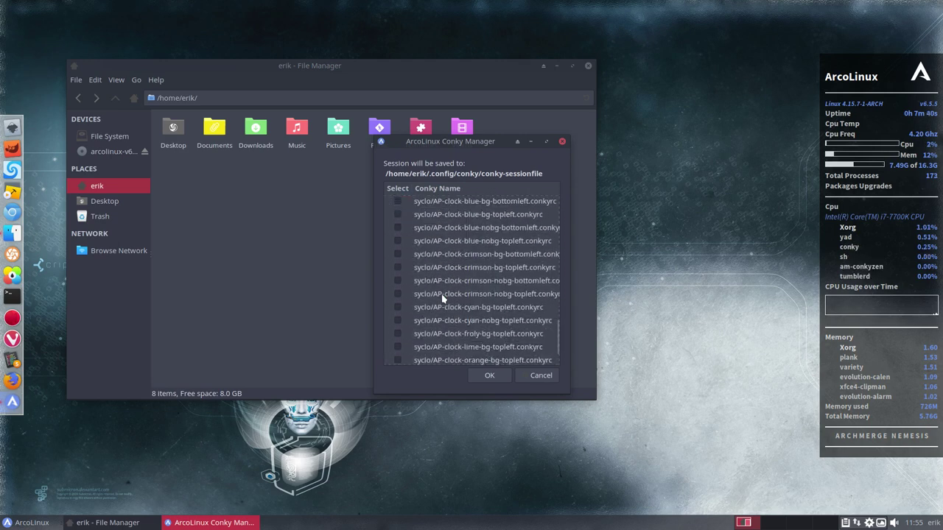
scroll(443, 298, down, 3)
click(535, 377)
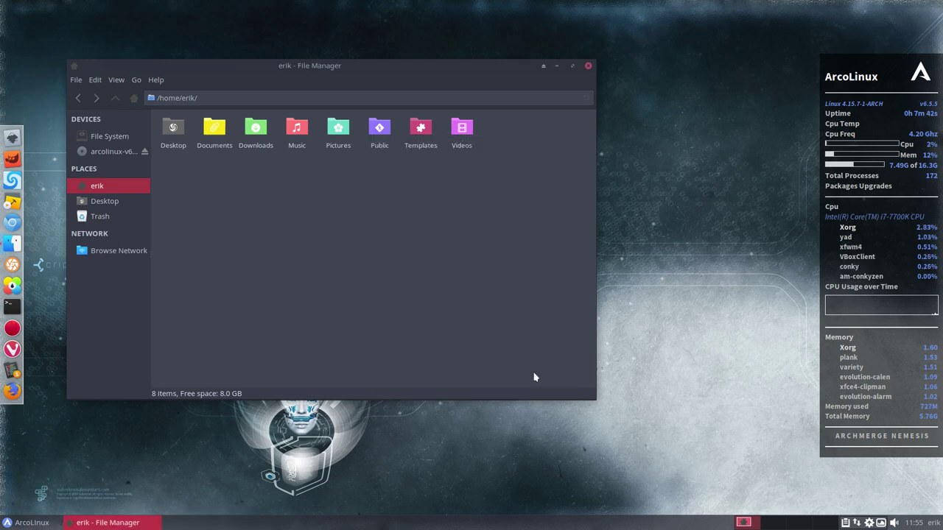
Step: Close the file manager window and open the Xfce settings manager
click(588, 66)
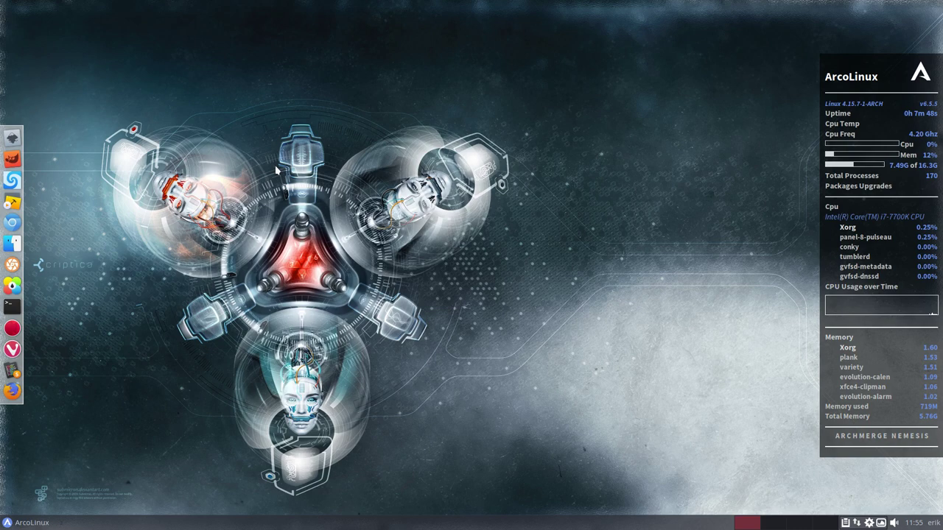
click(29, 522)
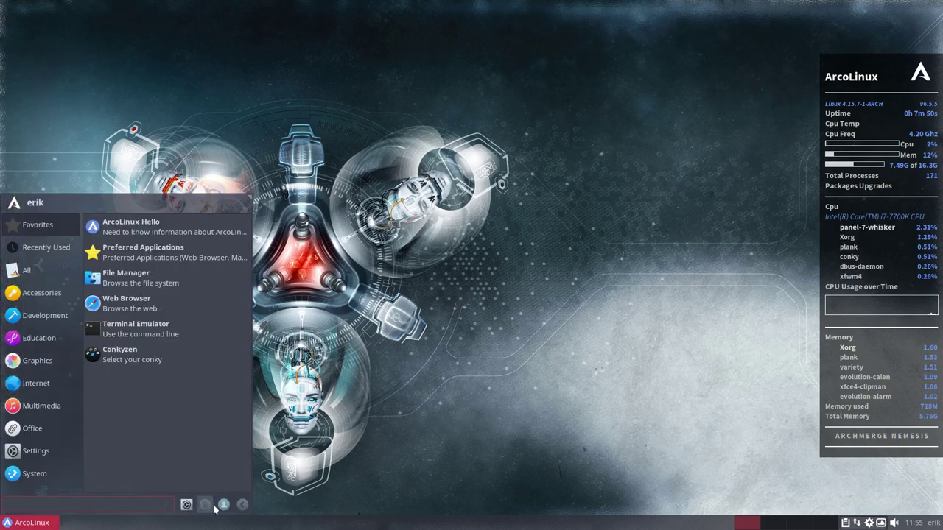
click(186, 505)
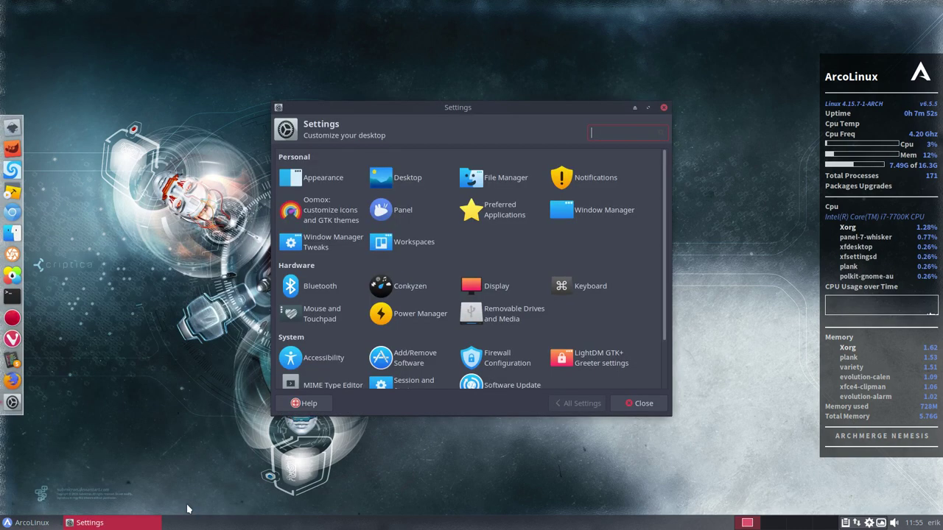
Step: Bring up the session exit dialog and log out of the Xfce session
key(super)
key(Escape)
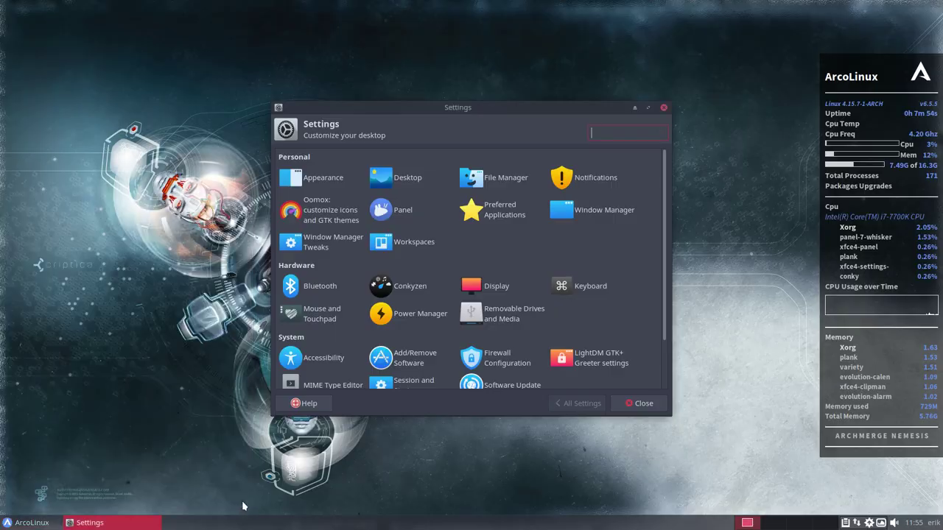
key(super+x)
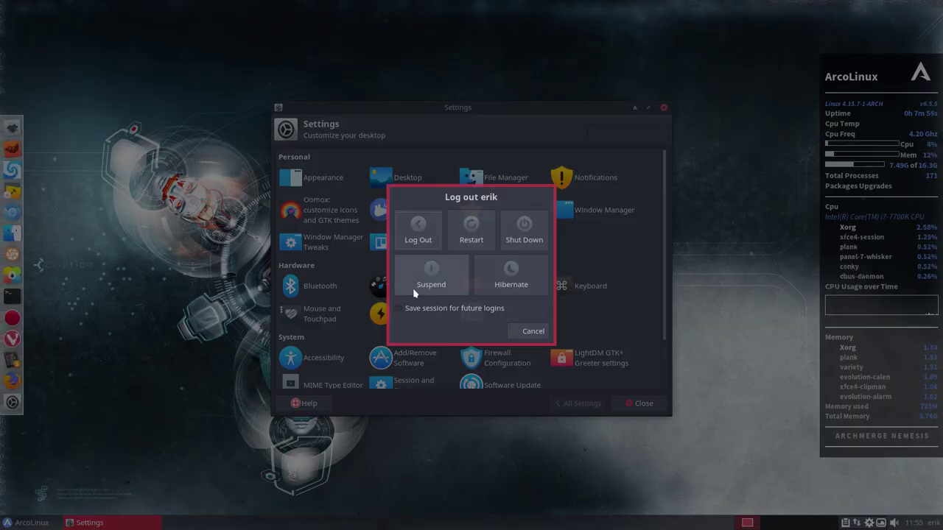
click(428, 224)
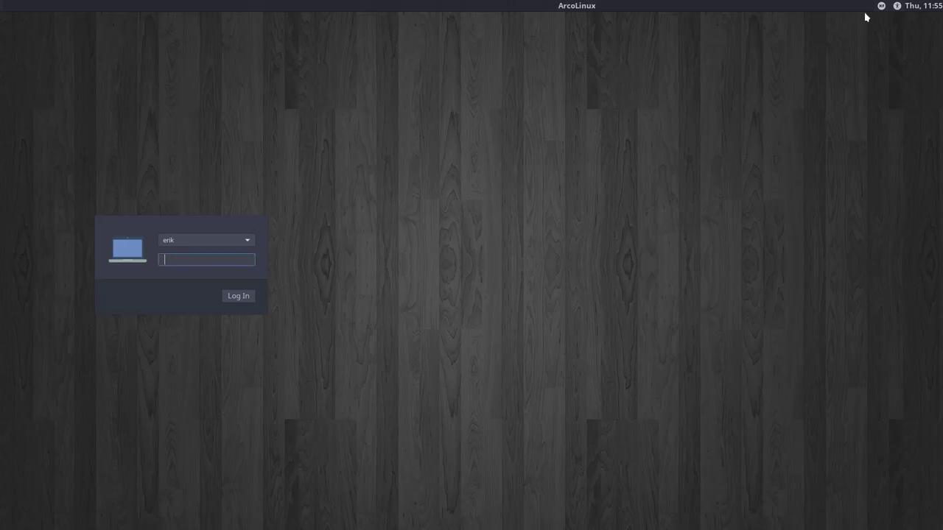
Step: Choose the Openbox session on the login screen, enter the account password and log in
click(881, 6)
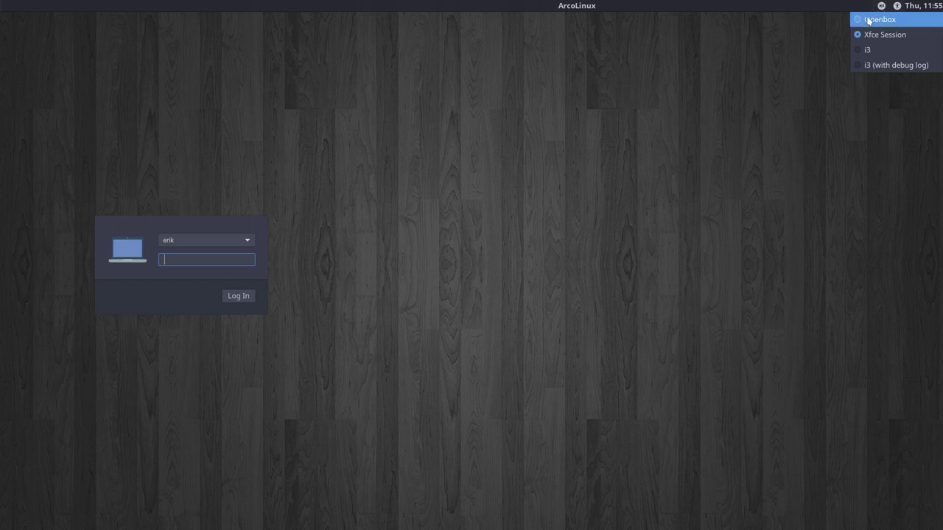
click(869, 20)
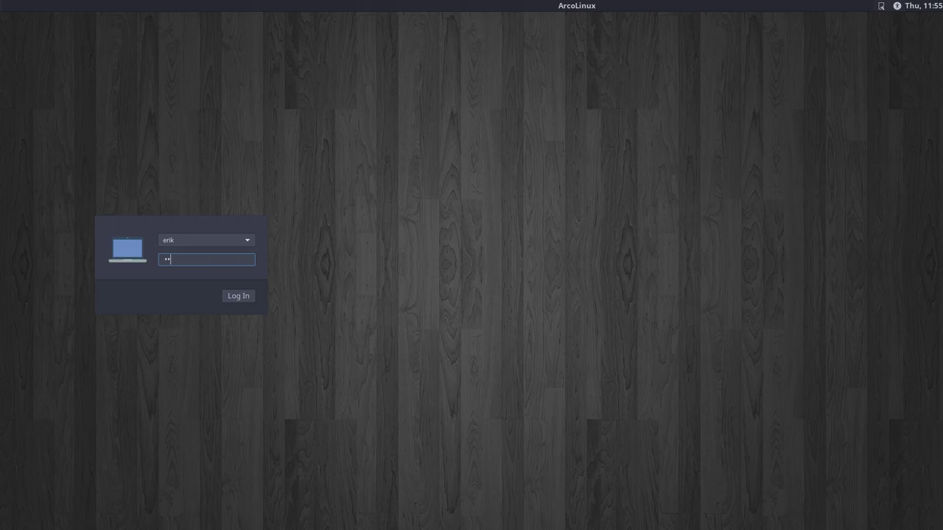
key(Return)
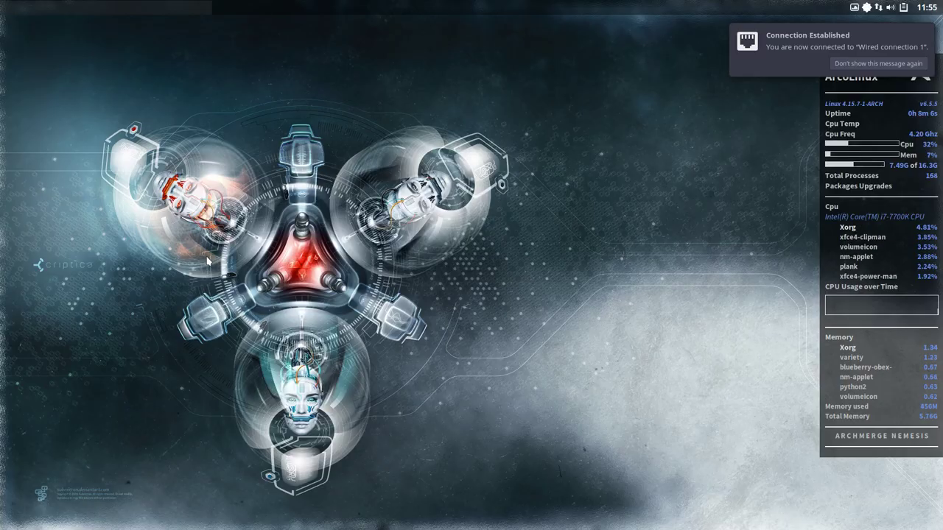
Step: Dismiss the network notification and examine the Conky and Preferences submenus of the Openbox desktop menu
click(744, 44)
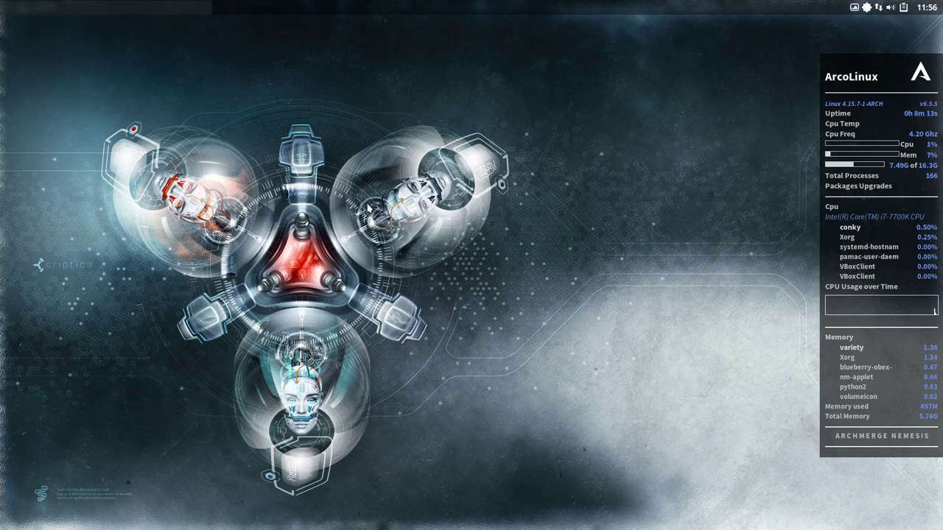
right_click(380, 152)
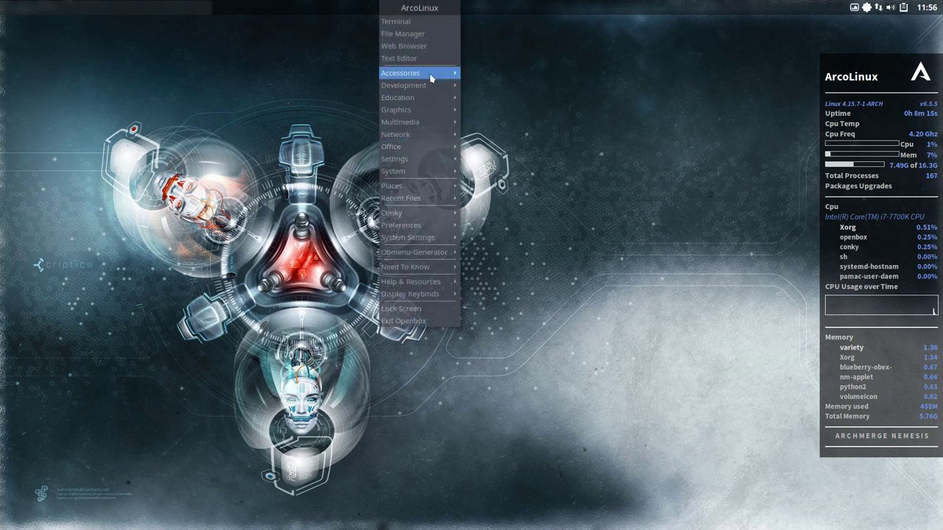
click(417, 25)
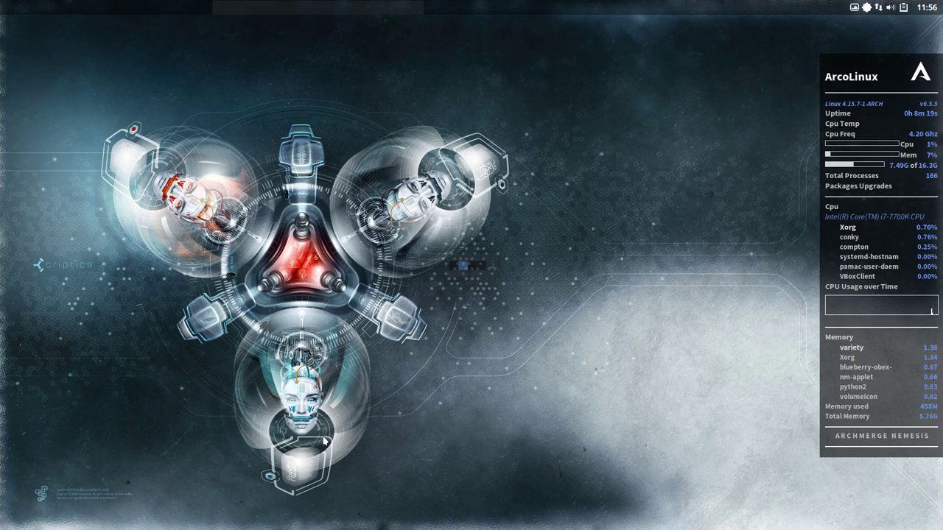
right_click(325, 354)
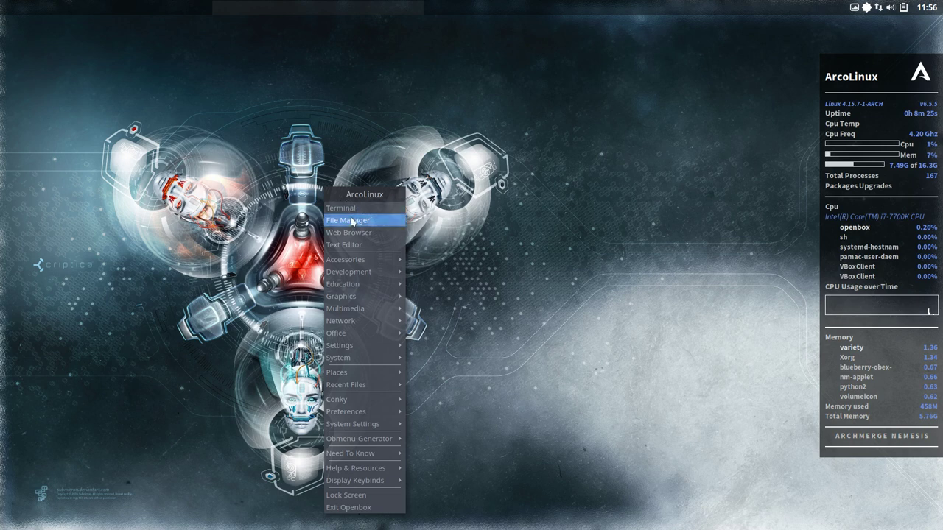
mouse_move(364, 399)
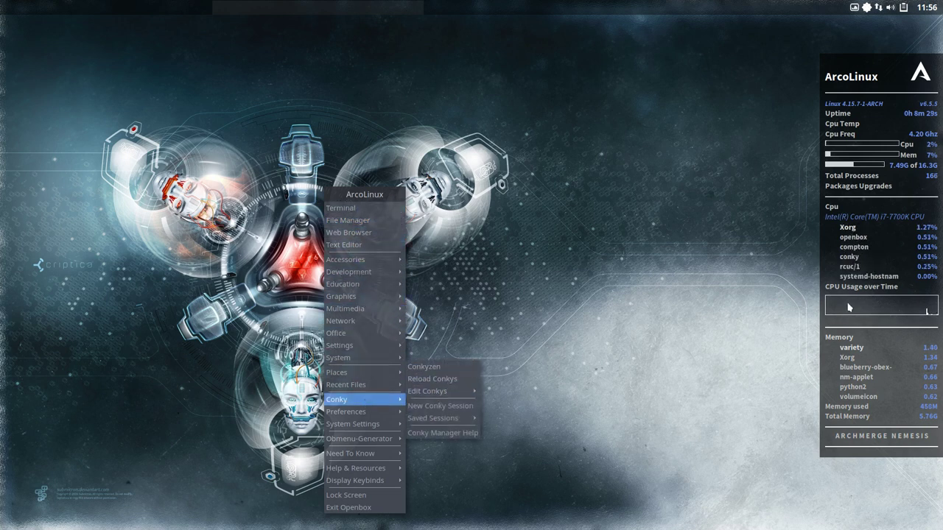
mouse_move(375, 418)
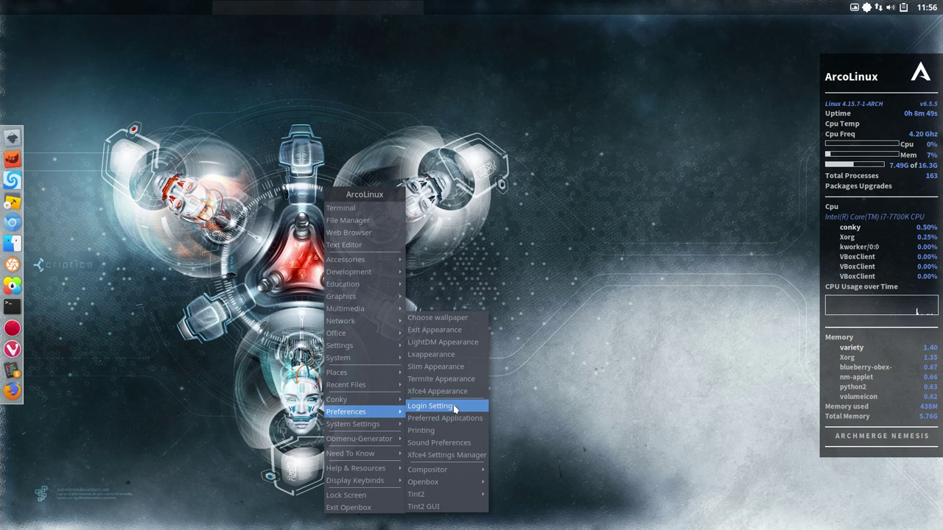
click(532, 407)
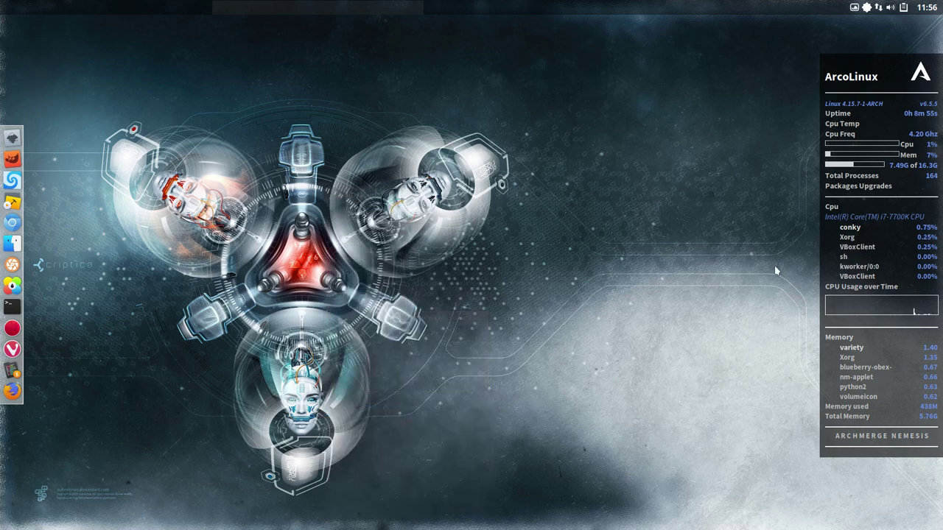
Step: Advance the desktop wallpaper to the next Variety image three times
click(854, 8)
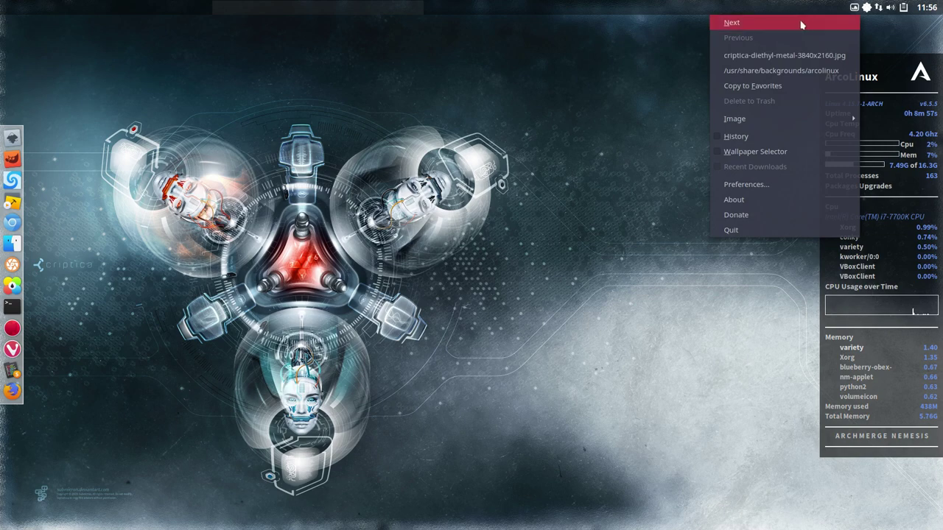
click(801, 23)
click(854, 8)
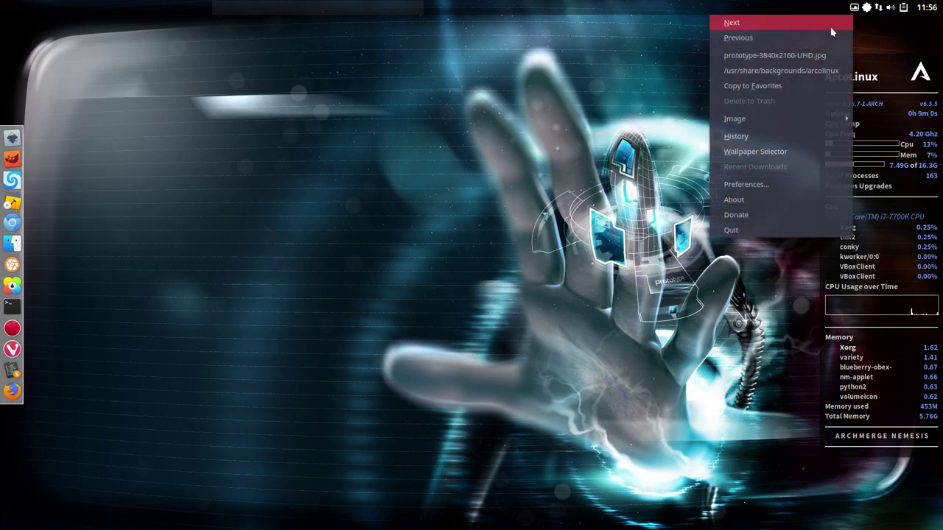
click(830, 26)
click(854, 8)
click(825, 23)
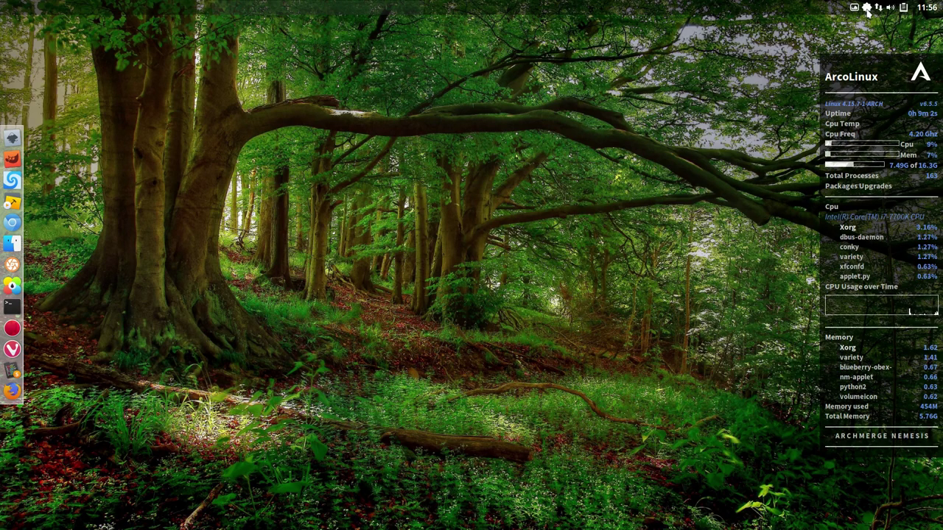
Step: Open Variety's Wallpaper Selector and set the image of the red armoured warrior as the desktop wallpaper
click(855, 9)
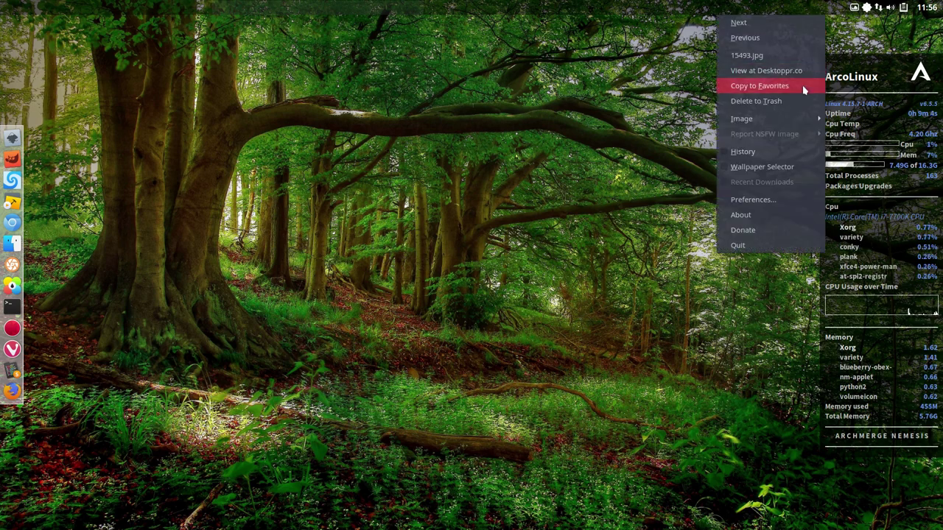
click(762, 166)
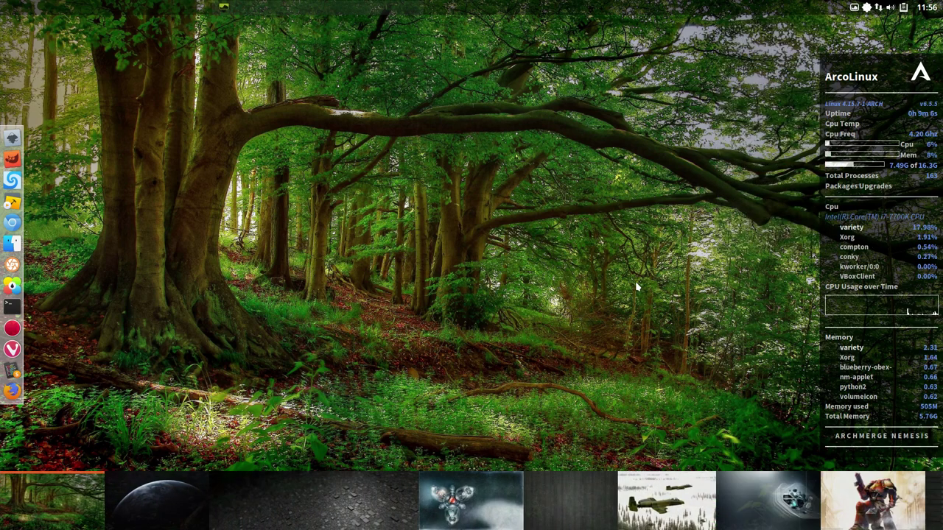
scroll(806, 506, down, 5)
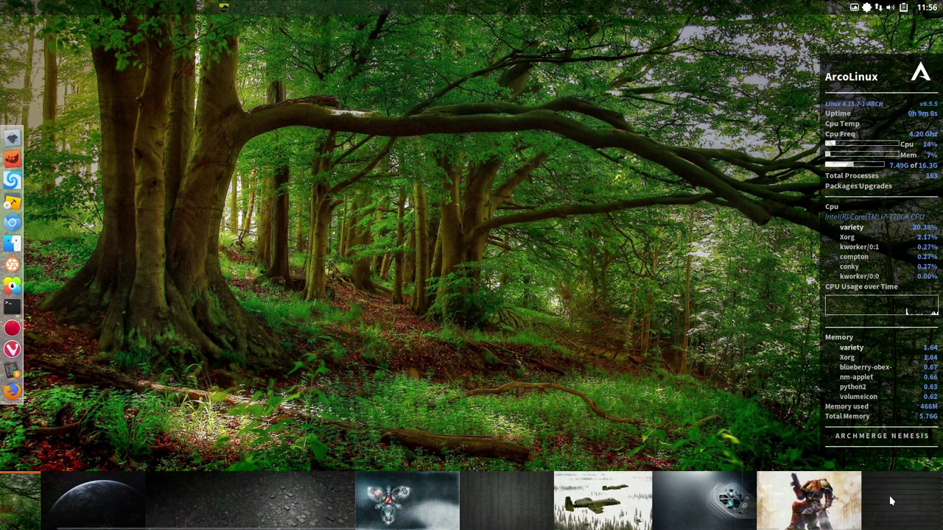
click(600, 510)
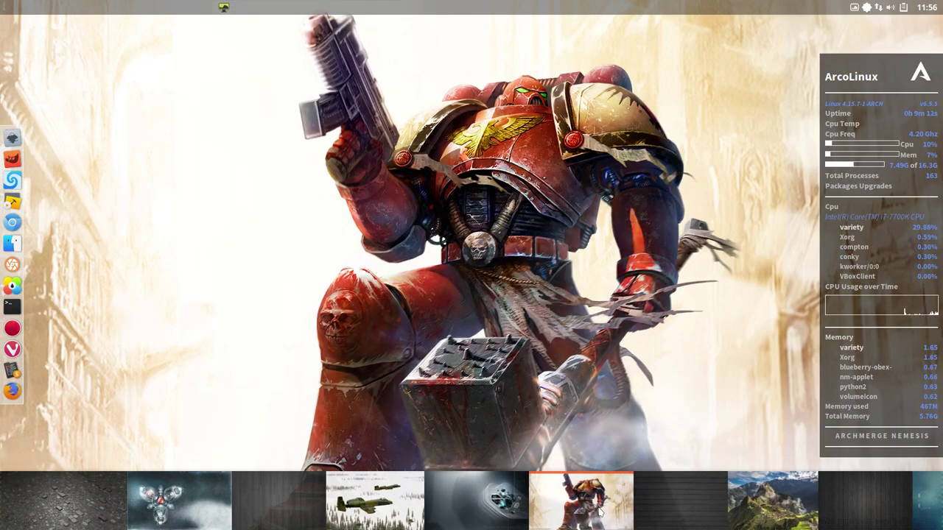
click(854, 7)
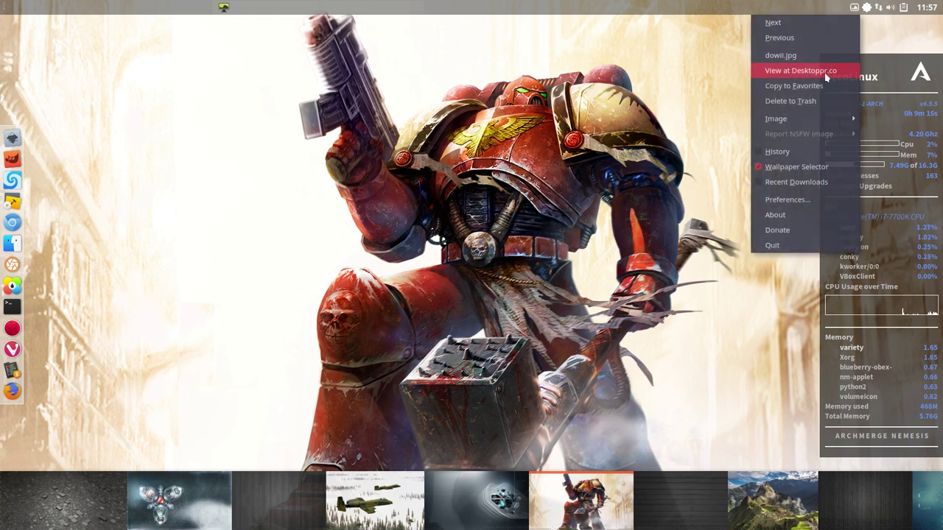
click(670, 357)
Step: Set the black spider image 12__the__great__crater.jpg from further along the thumbnail strip as the wallpaper and close the selector
scroll(707, 501, down, 5)
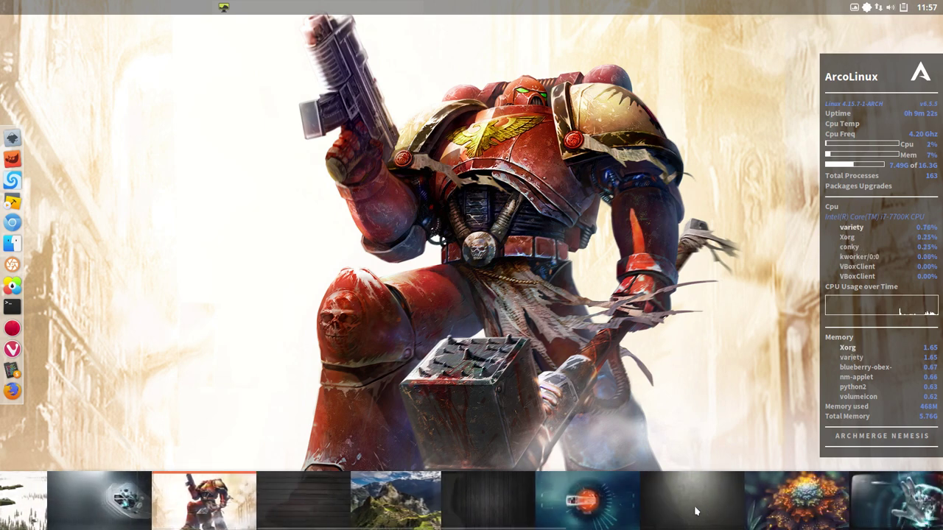
scroll(899, 509, down, 1)
scroll(899, 508, down, 7)
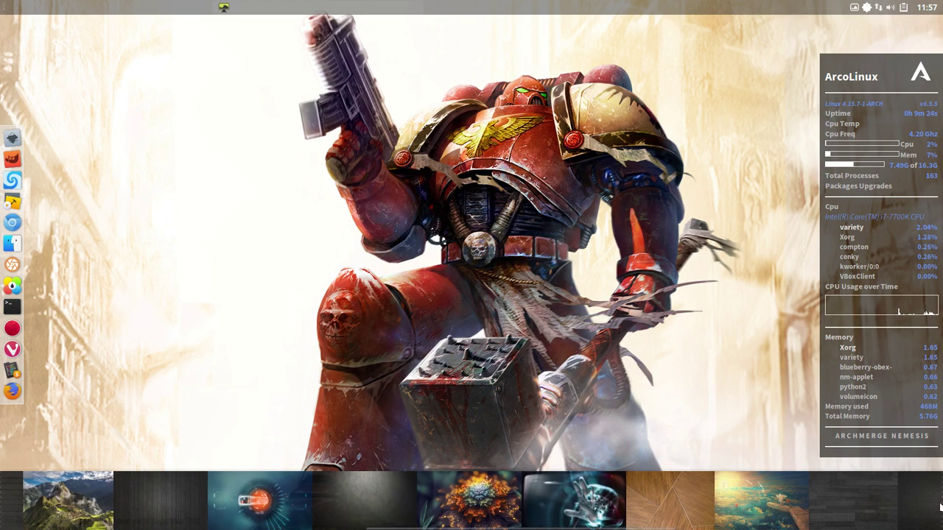
scroll(930, 514, down, 1)
scroll(929, 513, down, 6)
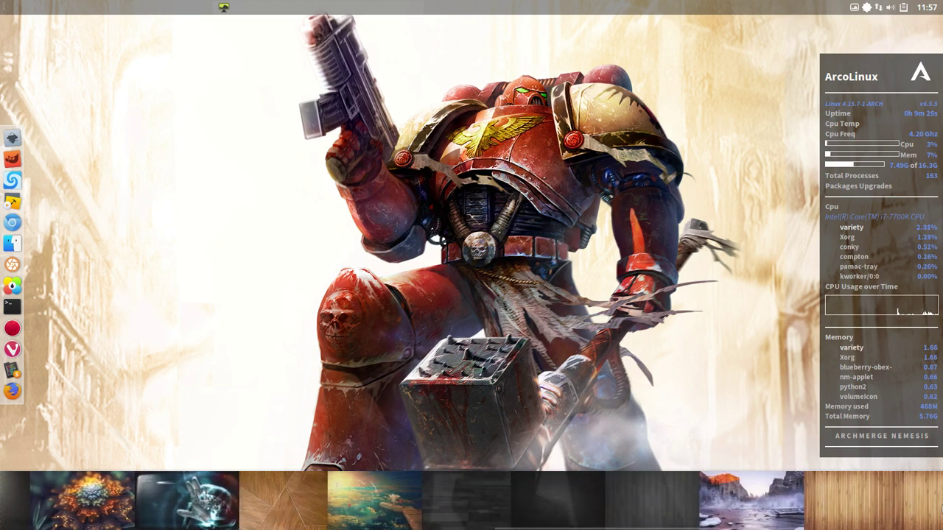
scroll(930, 513, down, 2)
scroll(810, 512, down, 1)
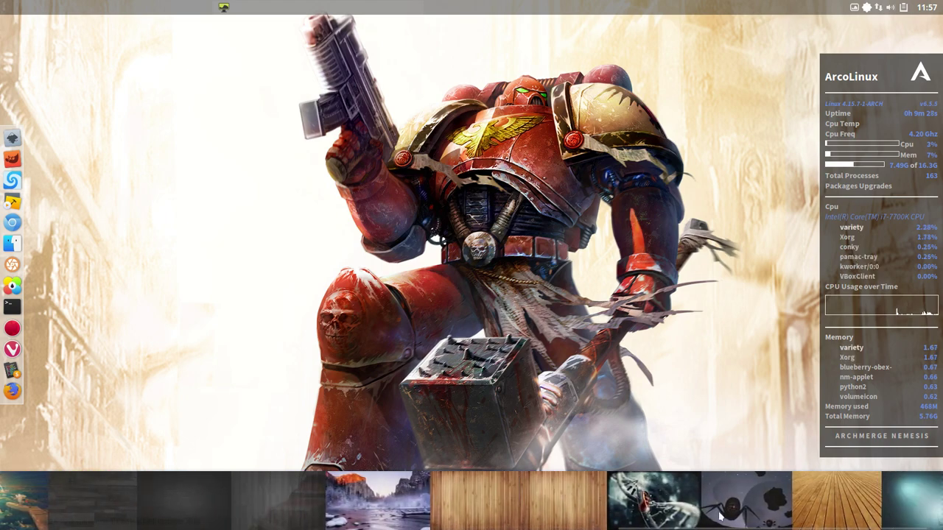
click(734, 511)
right_click(735, 510)
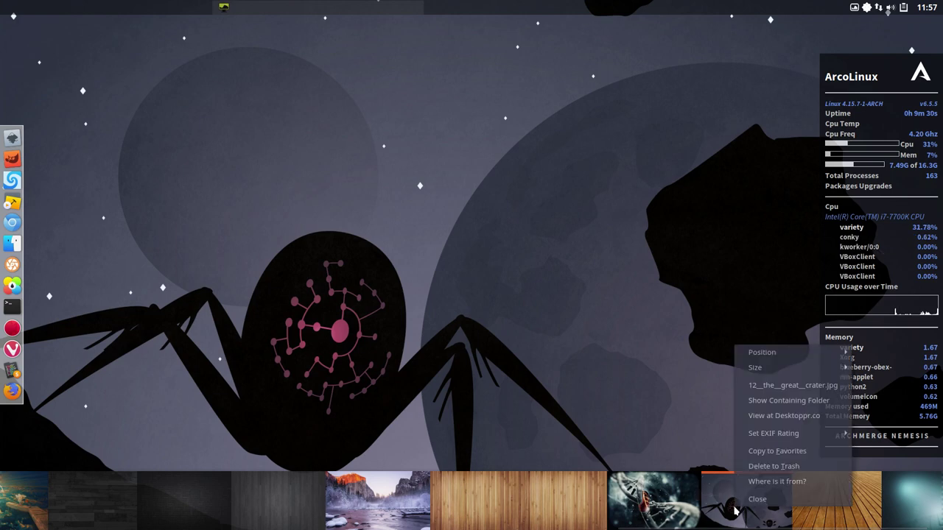
click(758, 497)
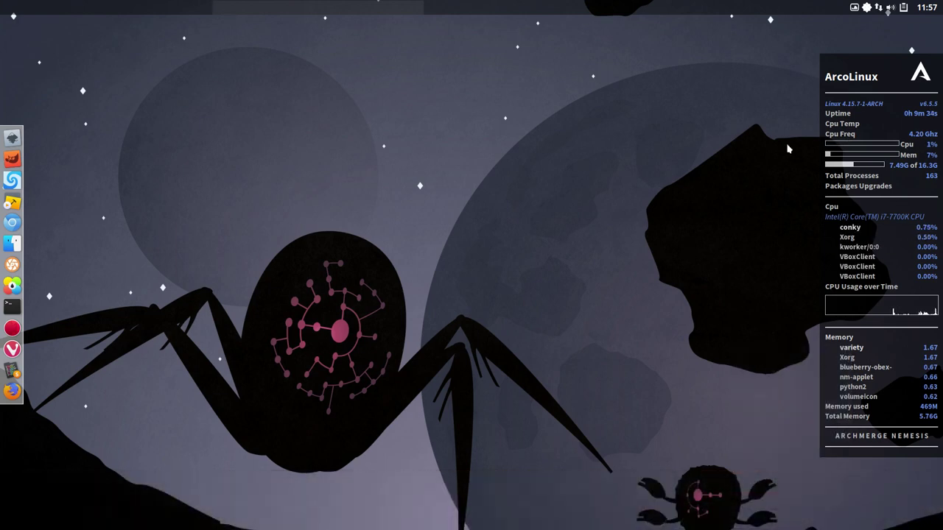
Step: View the current wallpaper's Desktoppr page from Variety in a maximised browser window, and close the browser
click(854, 8)
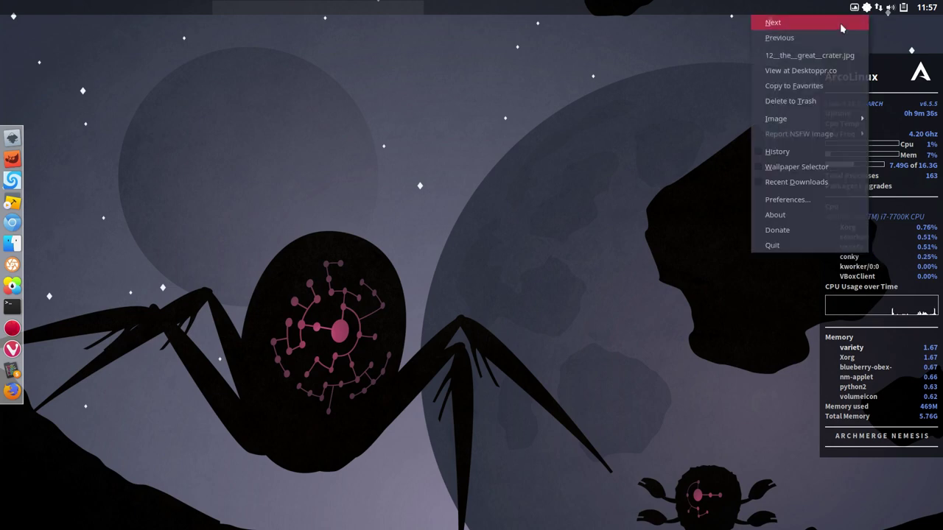
click(799, 71)
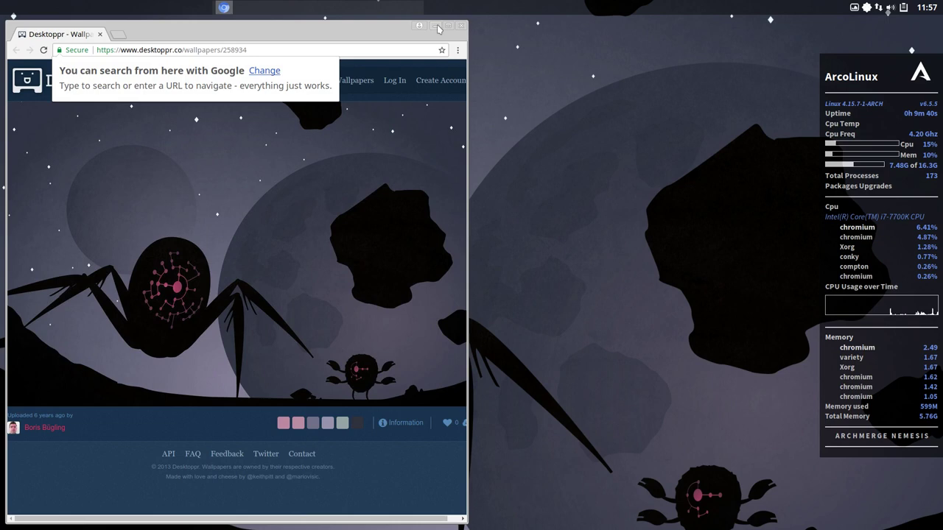
click(449, 26)
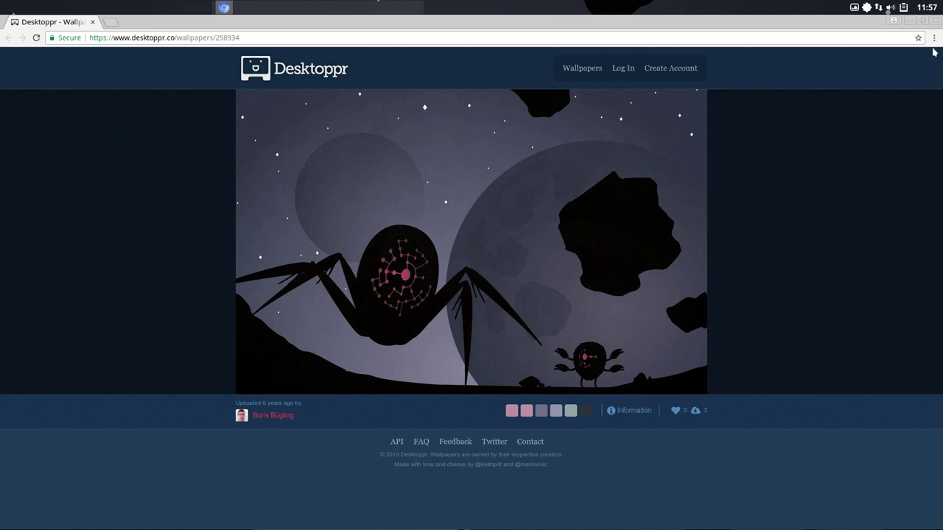
click(935, 20)
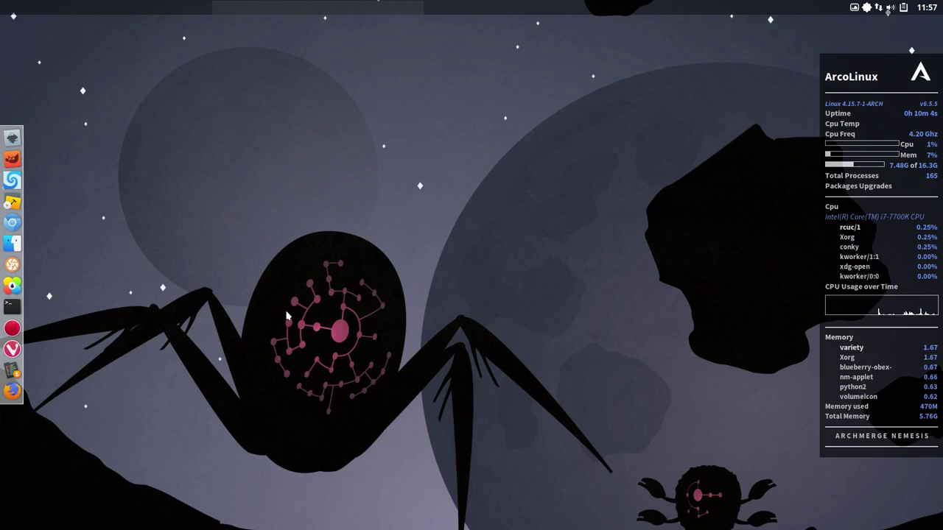
Step: Exit the Openbox session through the ArcoLinux desktop menu
right_click(281, 302)
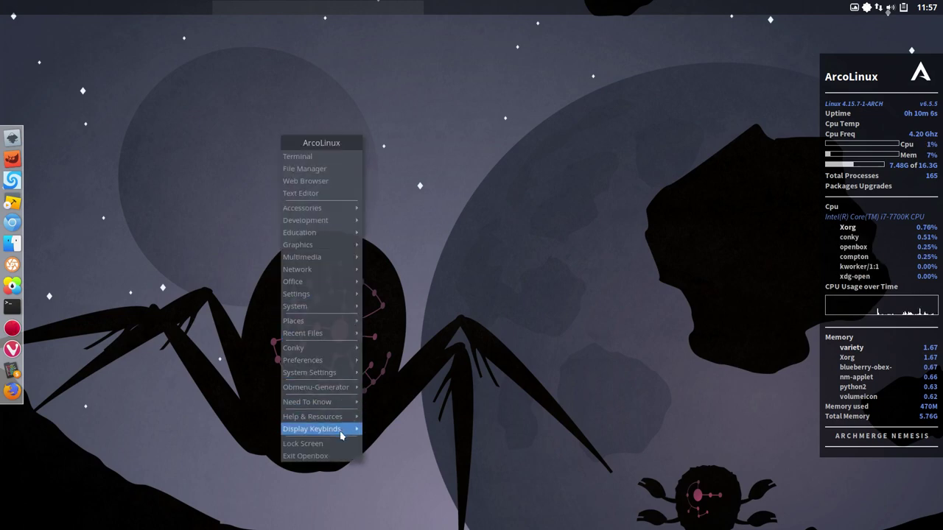
click(315, 456)
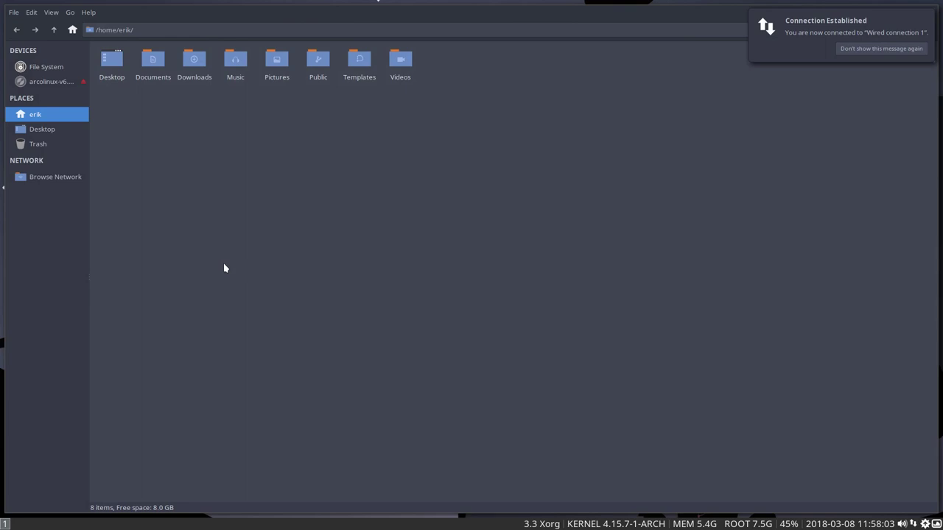
Step: Dismiss the connection notification in the i3 session and open a terminal alongside the file manager and Firefox on workspace 1
click(810, 53)
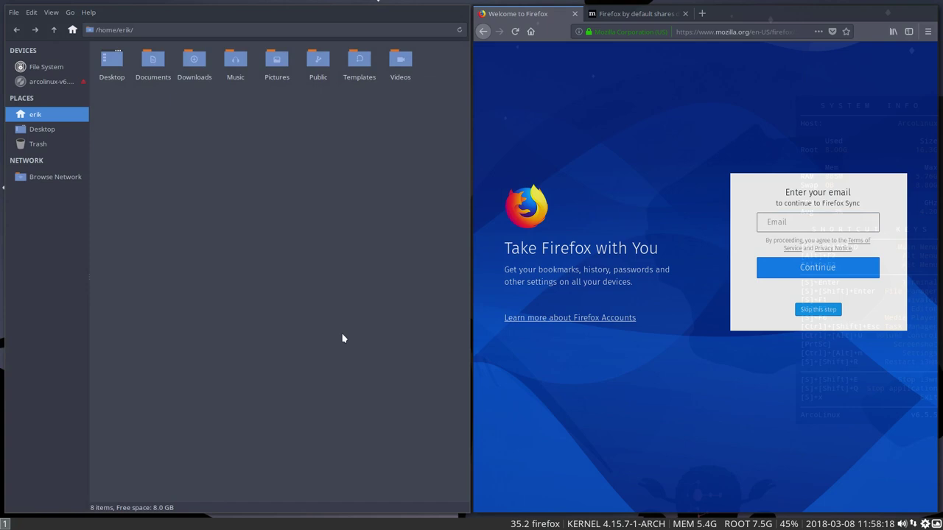
key(super+Return)
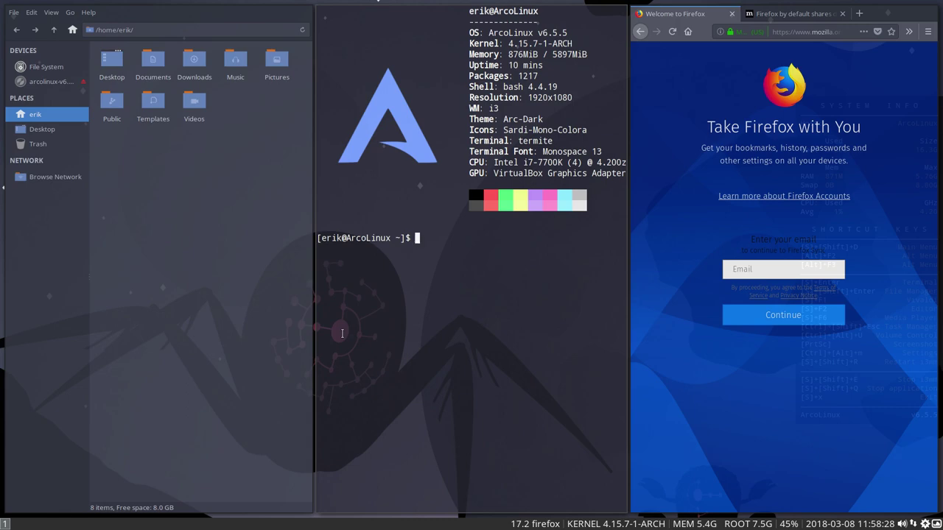
Step: Switch to workspace 2 for Atom and to workspace 3 for Inkscape
key(super+2)
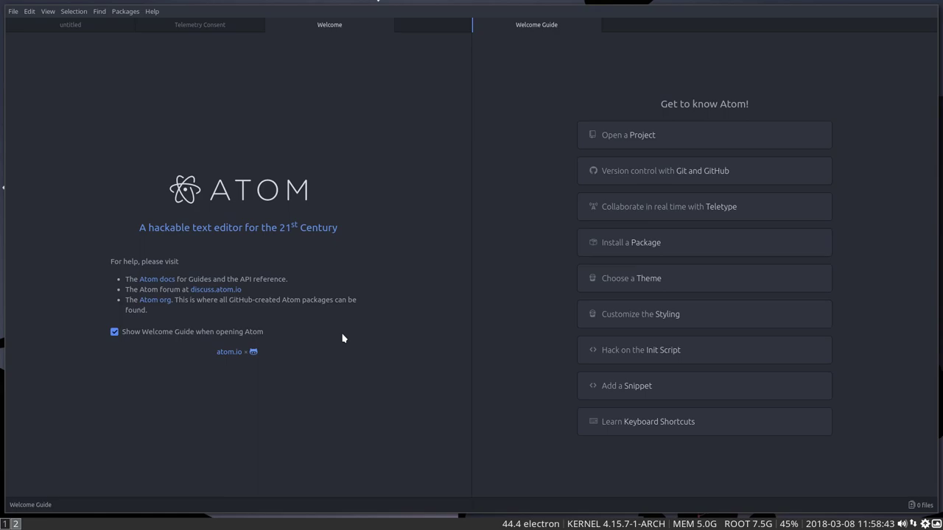
key(super+3)
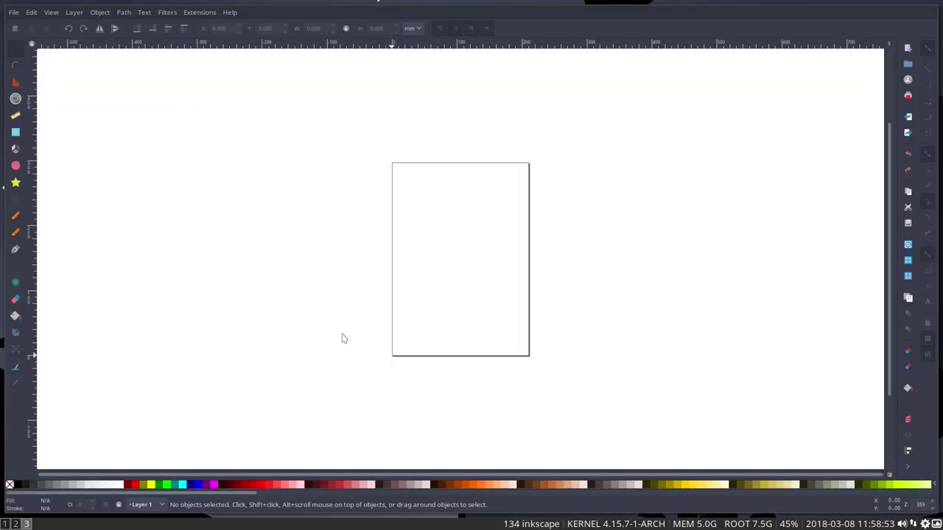
Step: Switch to workspace 4 for GIMP and turn on its Single-Window Mode
key(super+4)
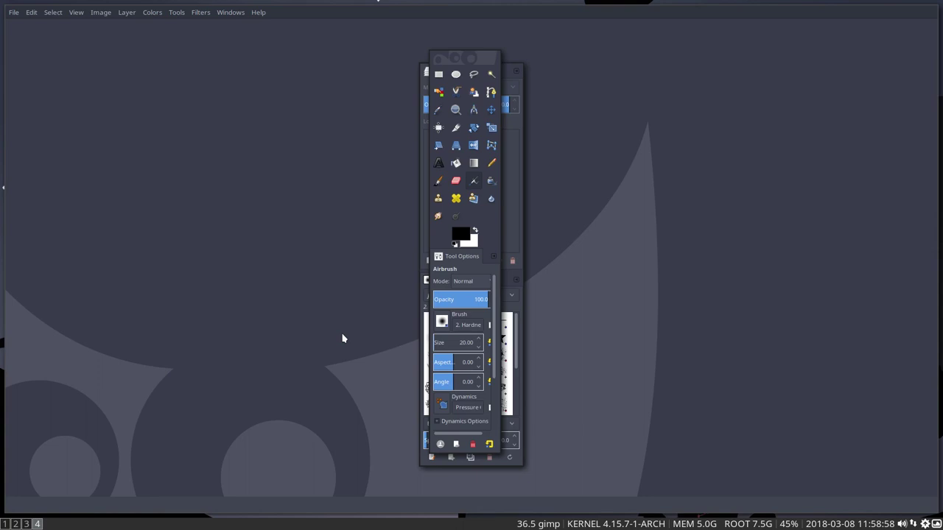
click(233, 13)
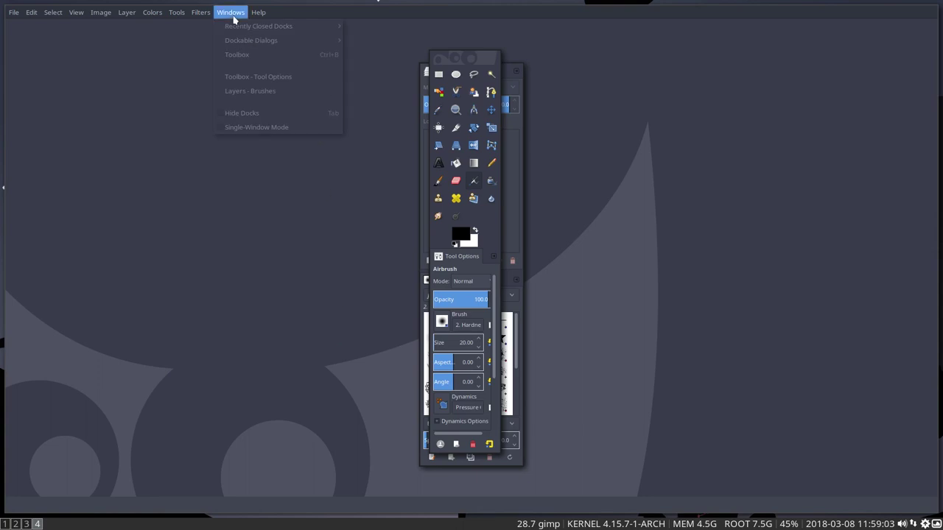
click(250, 129)
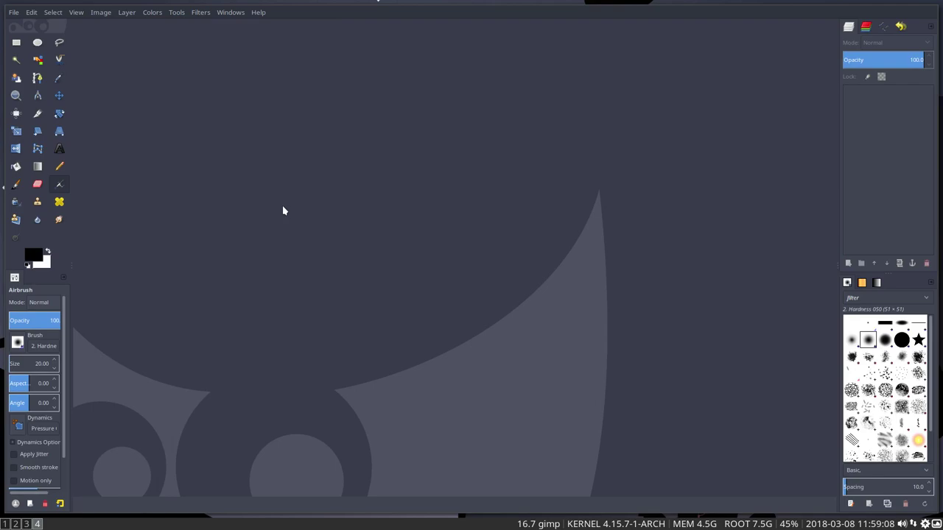
Step: Switch to workspace 5 for Meld and look through workspaces 1 to 5 in order
key(super+5)
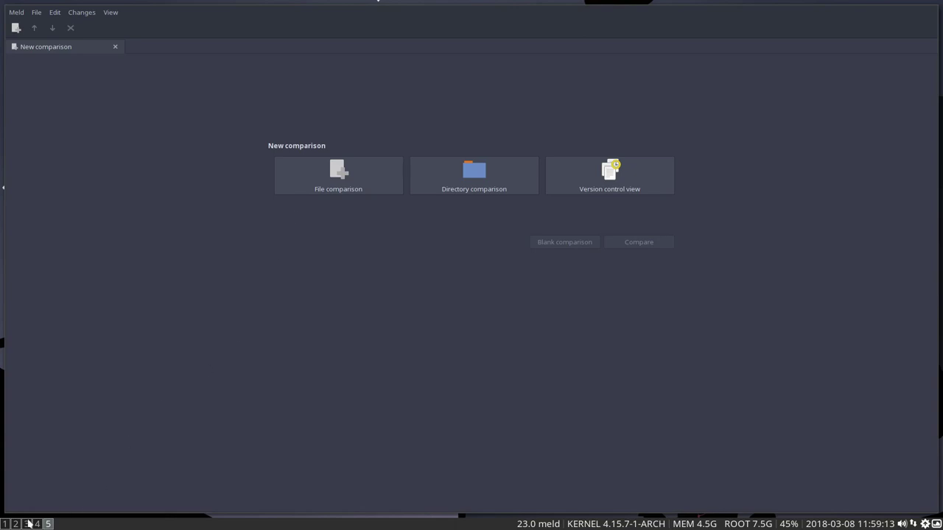
click(5, 525)
click(15, 523)
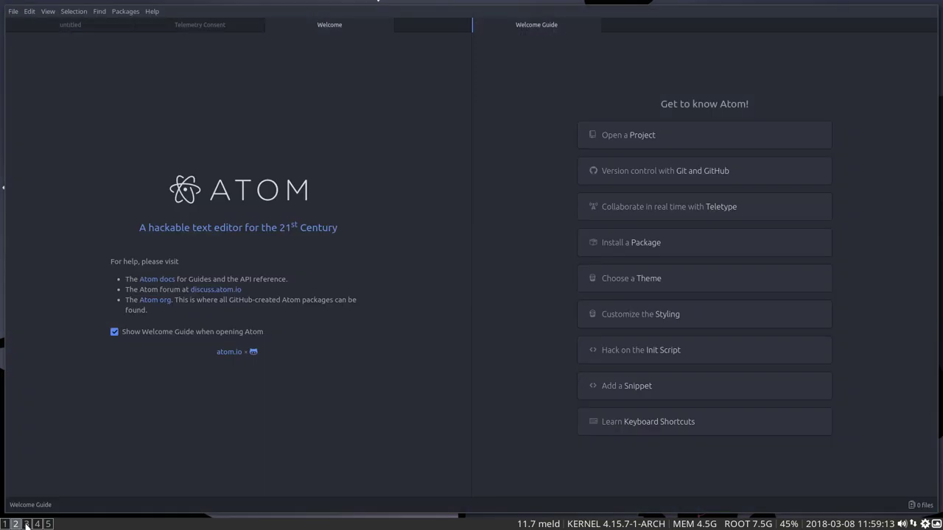
click(26, 524)
click(37, 523)
click(48, 523)
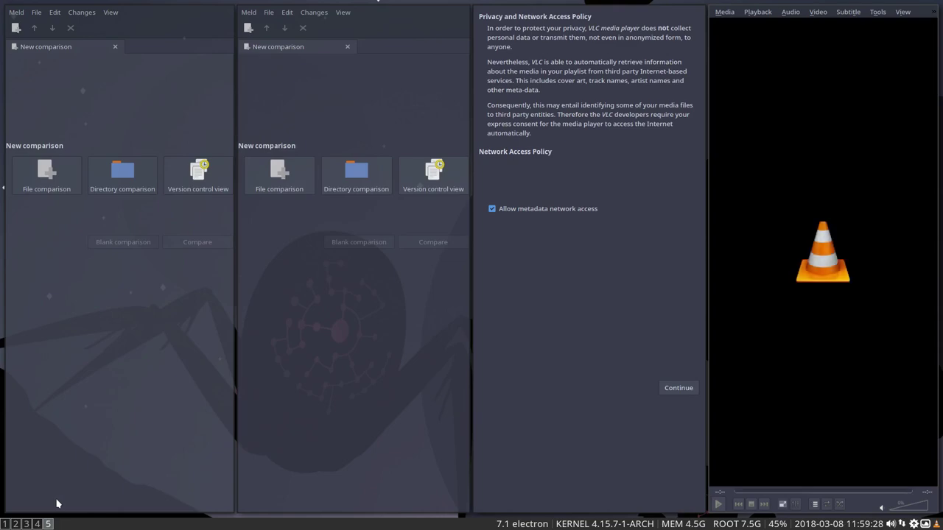
Step: Switch to the empty workspace 7, bring up the i3 system exit options and leave the session for the login screen
key(super+7)
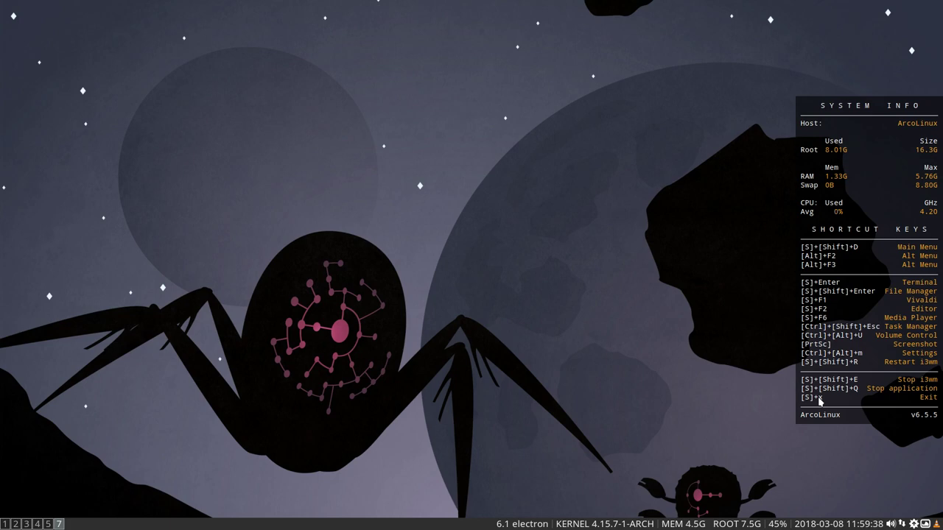
key(super+x)
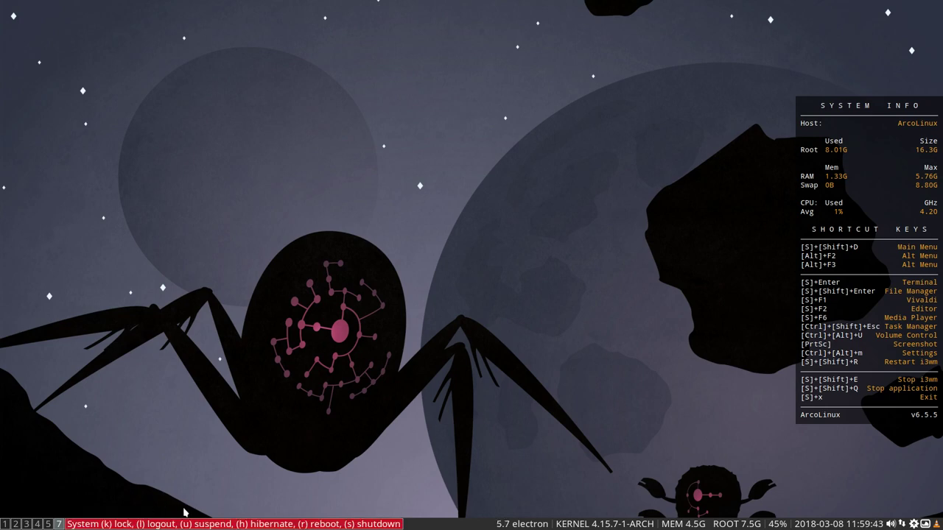
key(Escape)
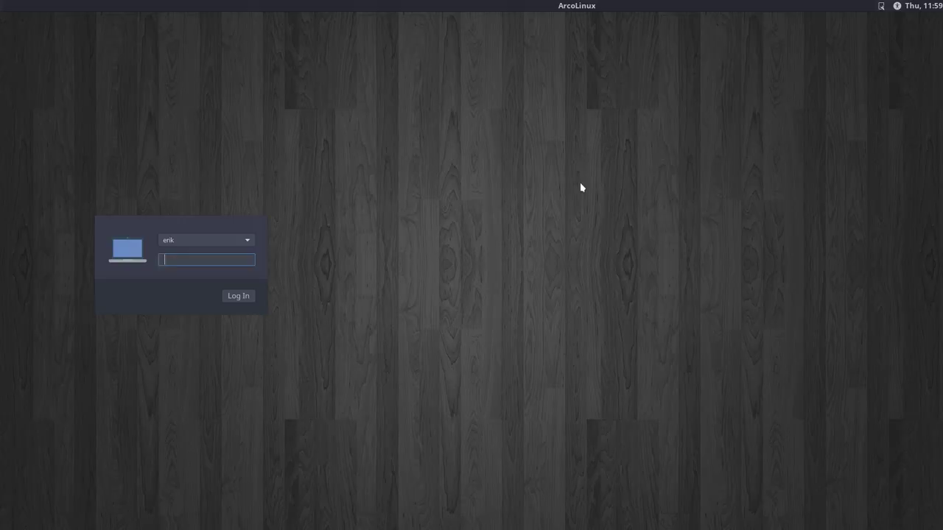
Step: Open the list of available desktop sessions on the login screen
click(881, 6)
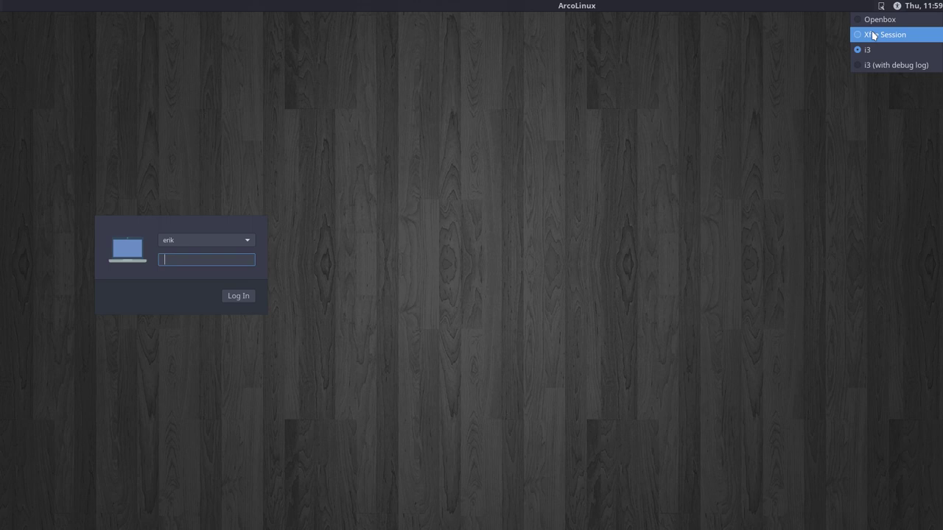